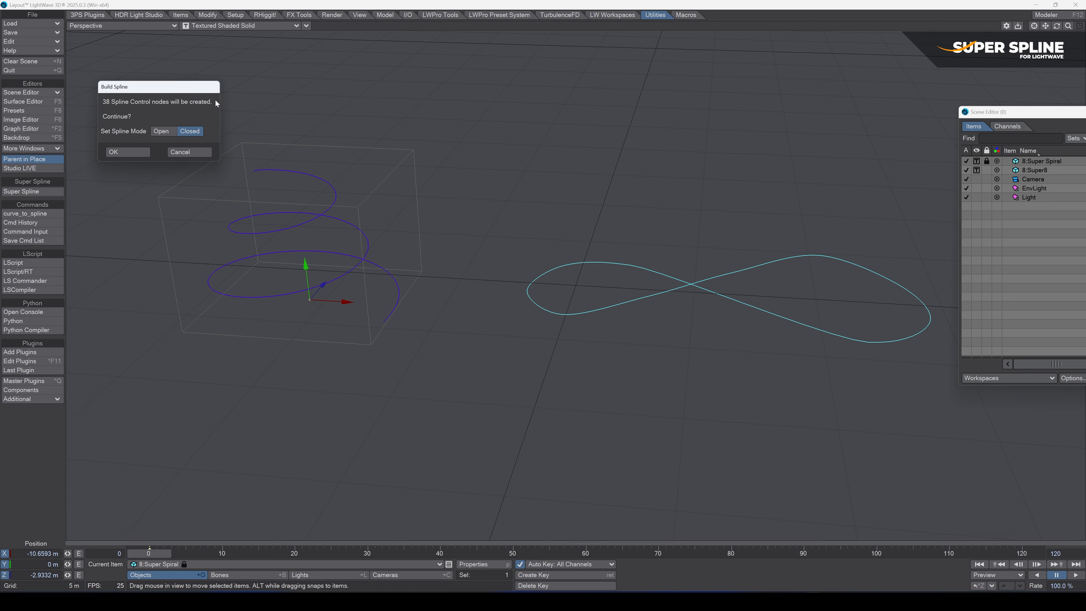
# Step: Build the spline control nodes on the spiral in Open mode and place the Super Spline window clear of it
pyautogui.click(158, 134)
pyautogui.click(134, 151)
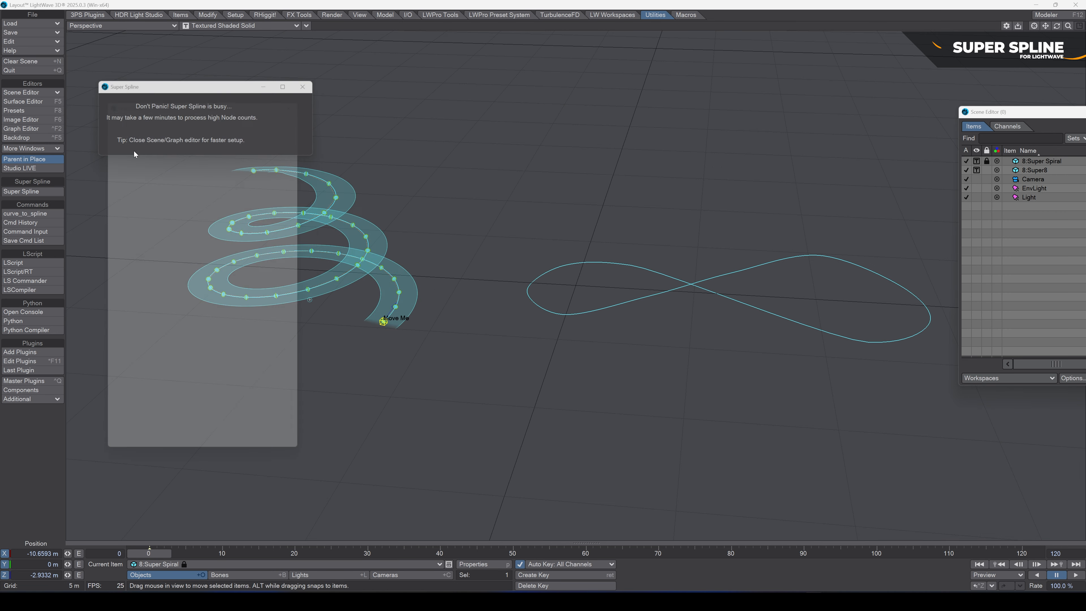
pyautogui.moveTo(211, 86); pyautogui.dragTo(571, 82)
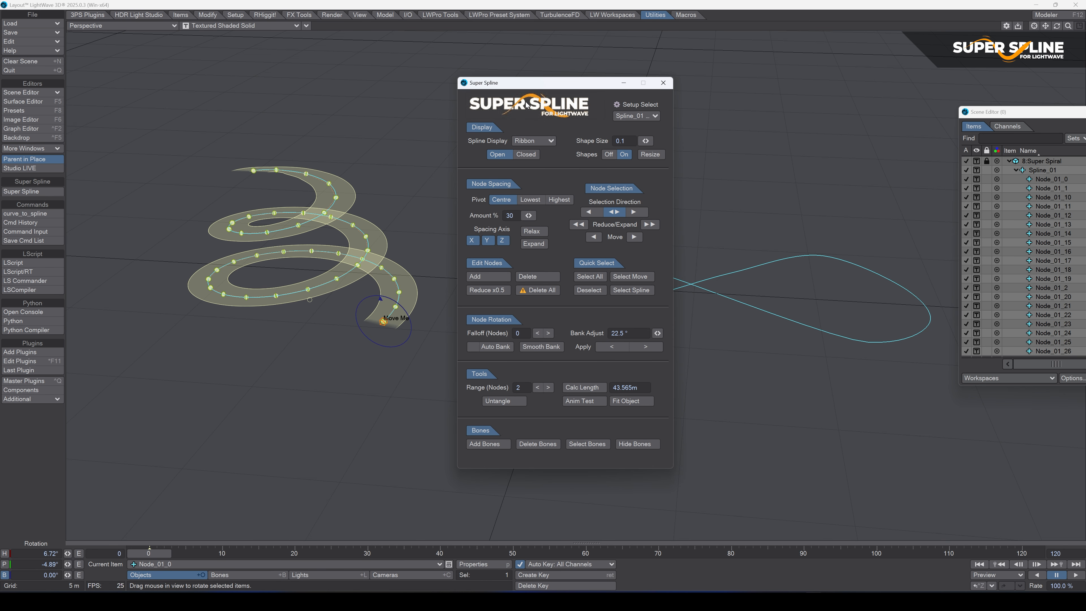
pyautogui.moveTo(540, 84)
pyautogui.mouseDown()
pyautogui.moveTo(417, 87)
pyautogui.moveTo(535, 98)
pyautogui.mouseUp()
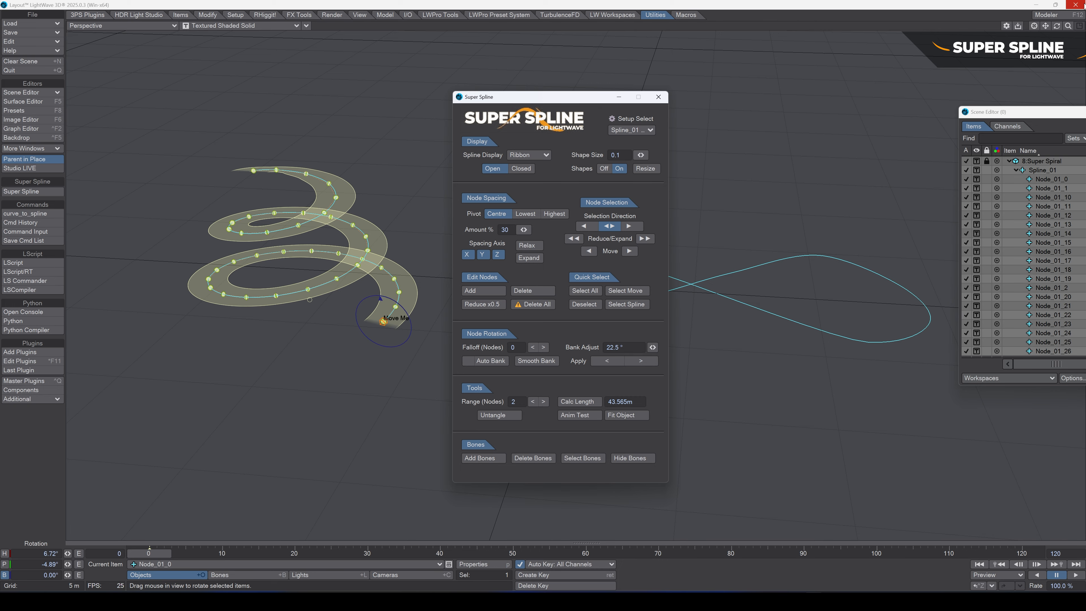
pyautogui.moveTo(1069, 26)
pyautogui.mouseDown()
pyautogui.moveTo(1085, 26)
pyautogui.moveTo(1046, 26)
pyautogui.moveTo(1072, 31)
pyautogui.moveTo(1070, 42)
pyautogui.mouseUp()
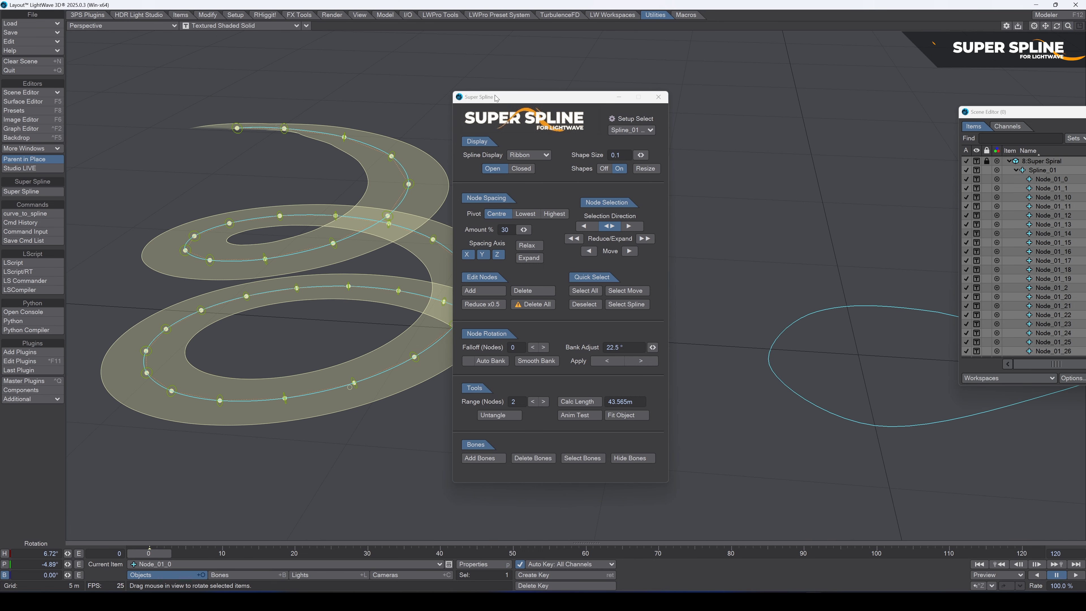
pyautogui.moveTo(511, 97); pyautogui.dragTo(614, 101)
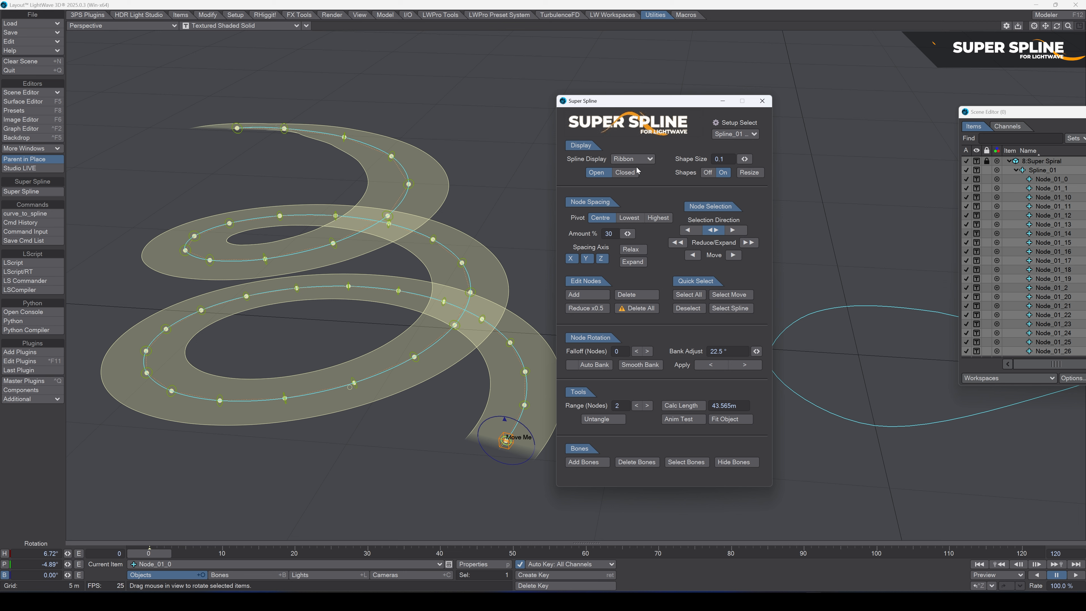
# Step: Try the None, Curve and Ribbon spline display modes on the spiral, finishing on Curve
pyautogui.click(646, 158)
pyautogui.click(640, 144)
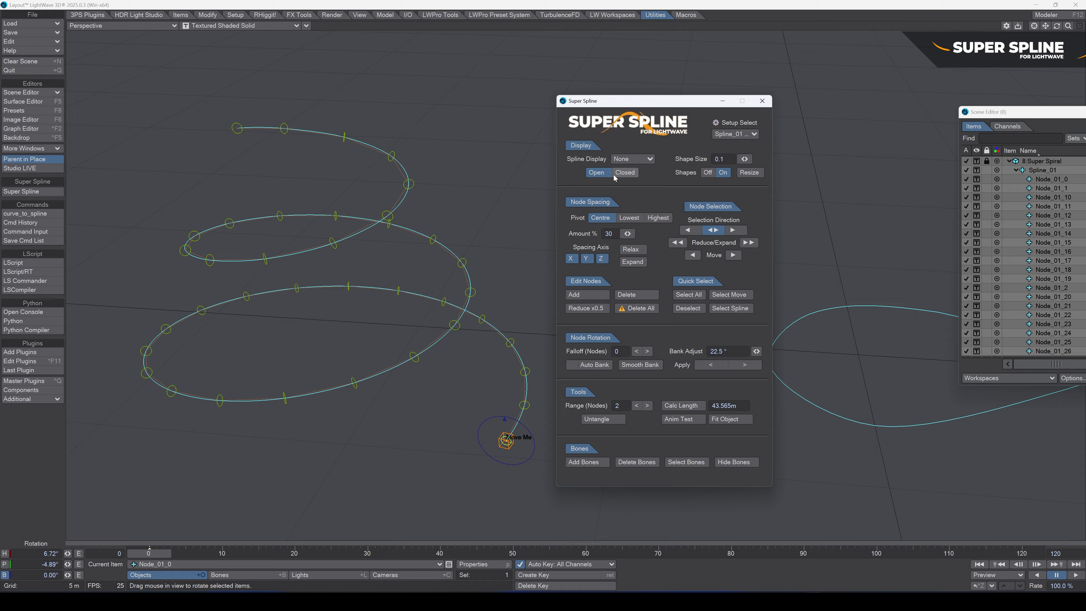
pyautogui.click(641, 159)
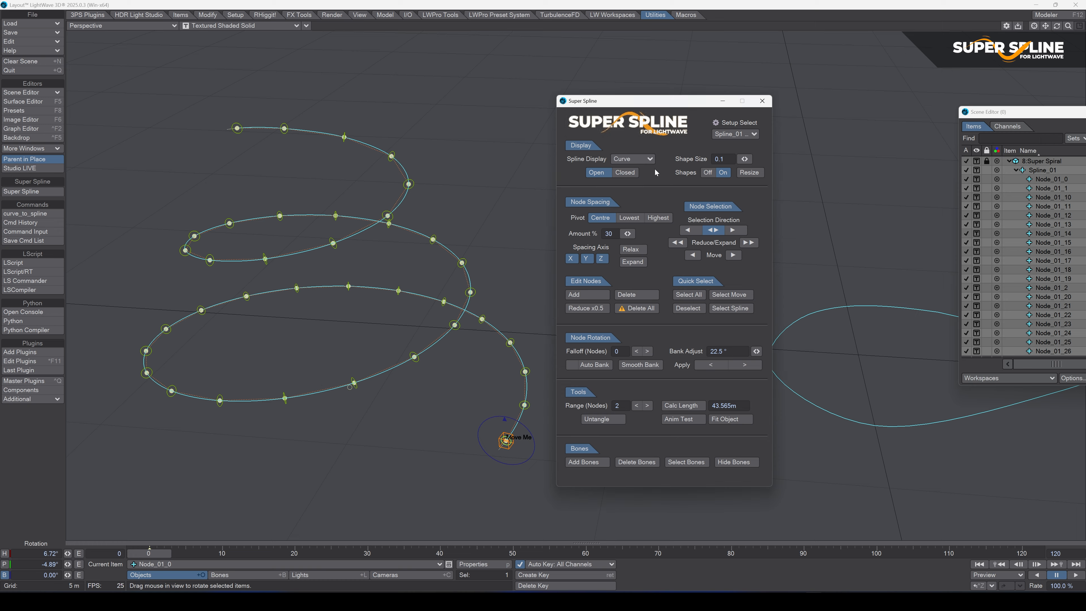
pyautogui.click(654, 167)
pyautogui.click(653, 159)
pyautogui.click(653, 168)
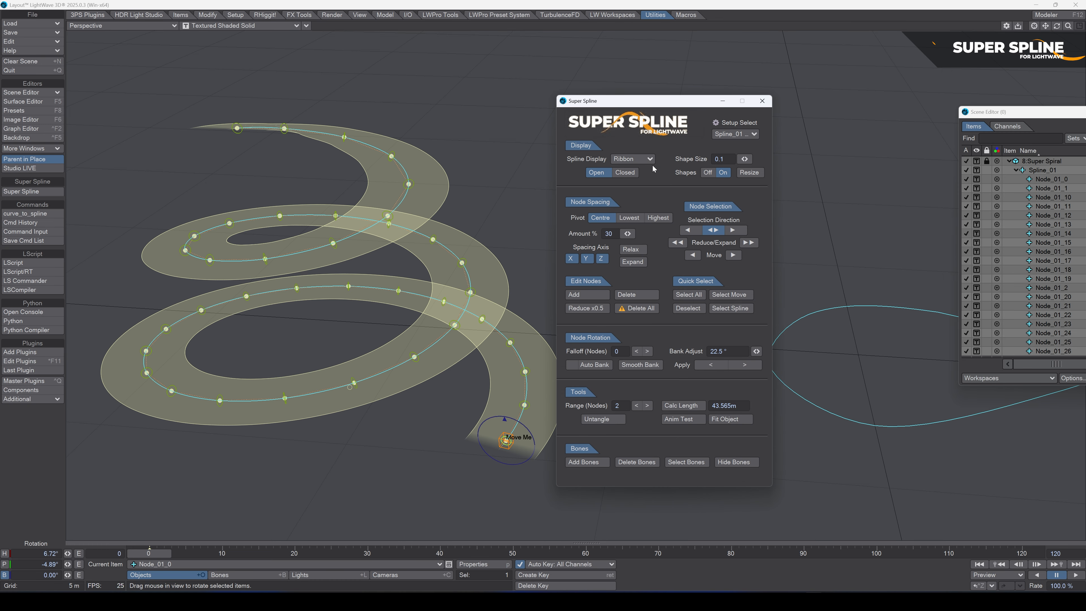
pyautogui.click(643, 162)
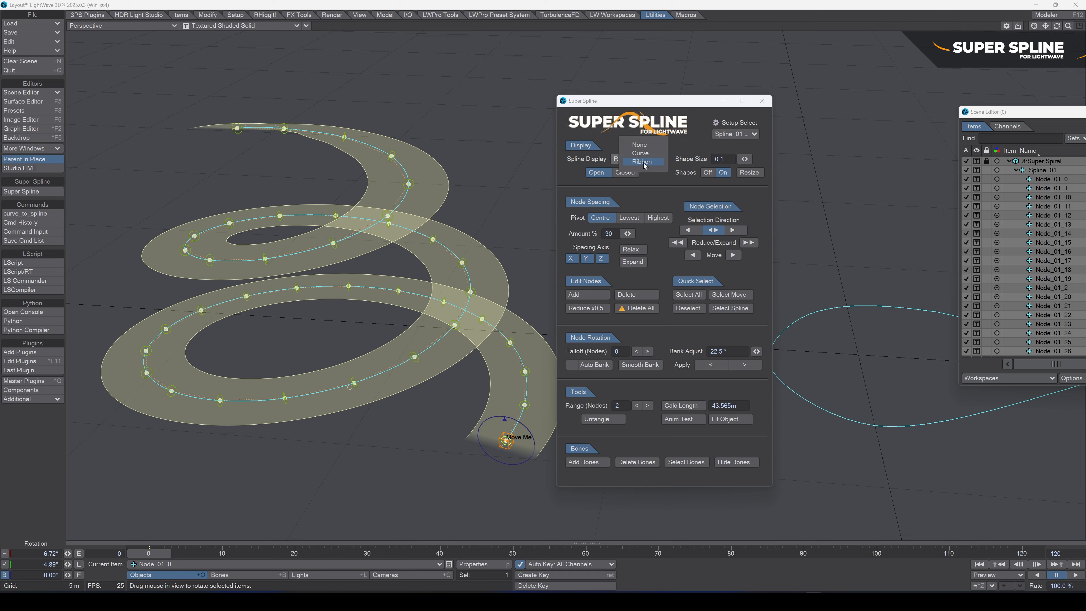
pyautogui.click(630, 159)
pyautogui.click(631, 161)
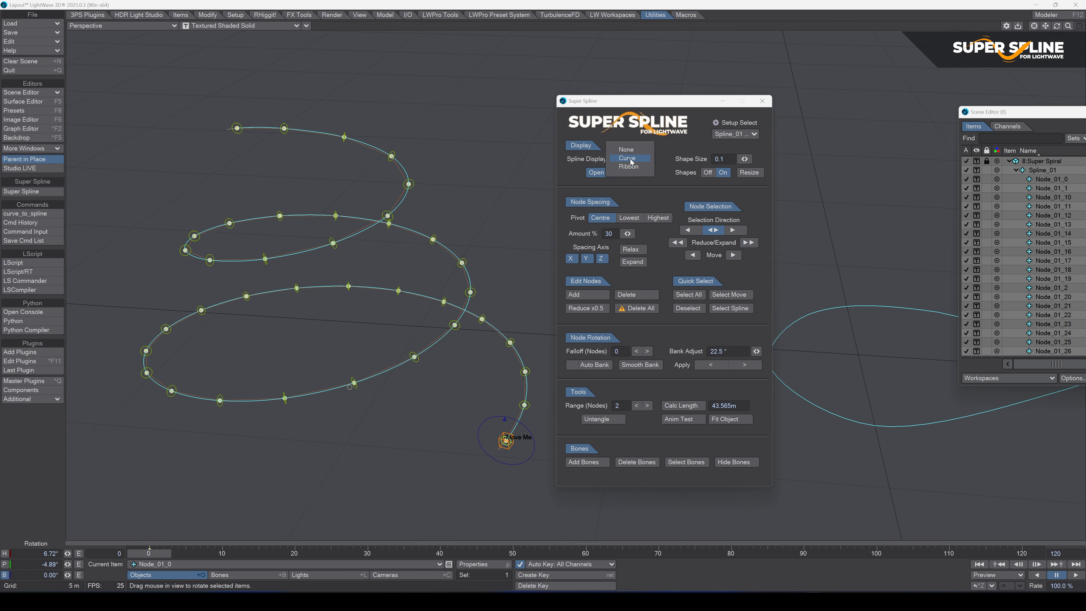
pyautogui.click(630, 159)
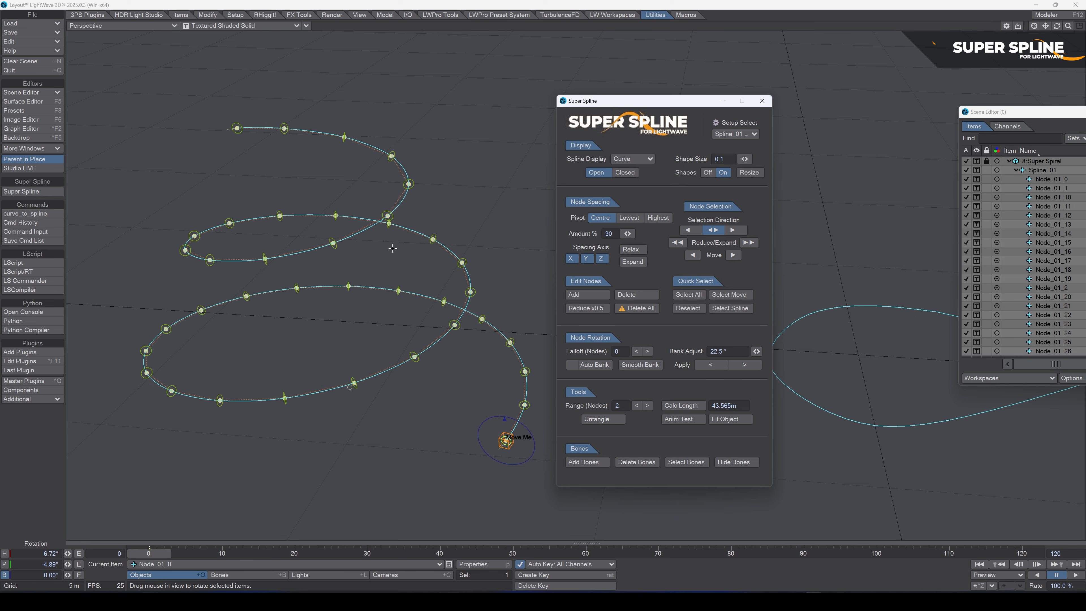
# Step: Show the Display preferences beside the Super Spline window and set the spline display to Ribbon
pyautogui.press('o')
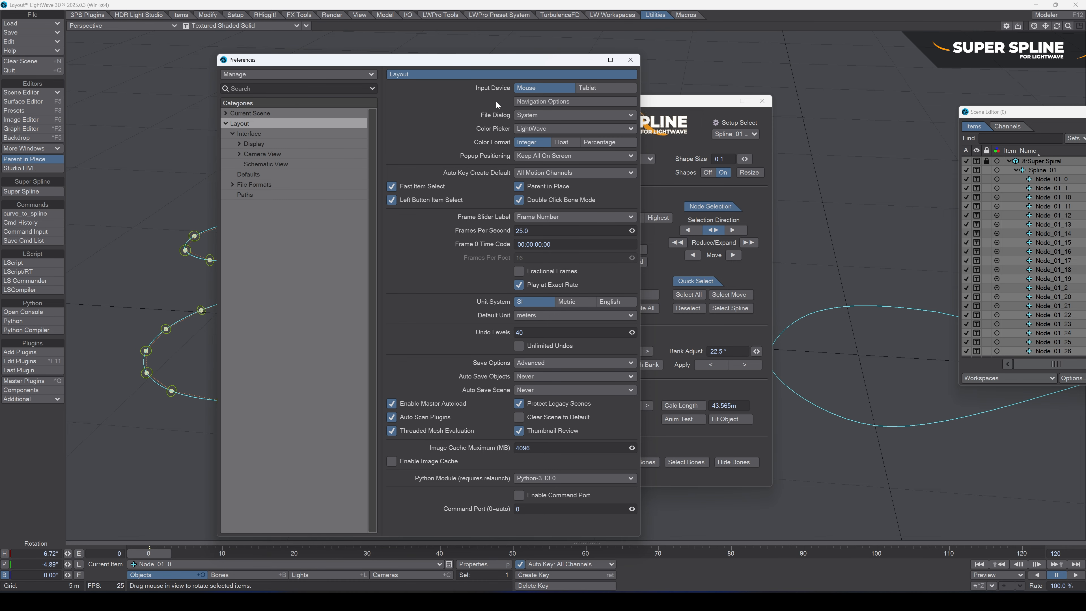
pyautogui.click(259, 144)
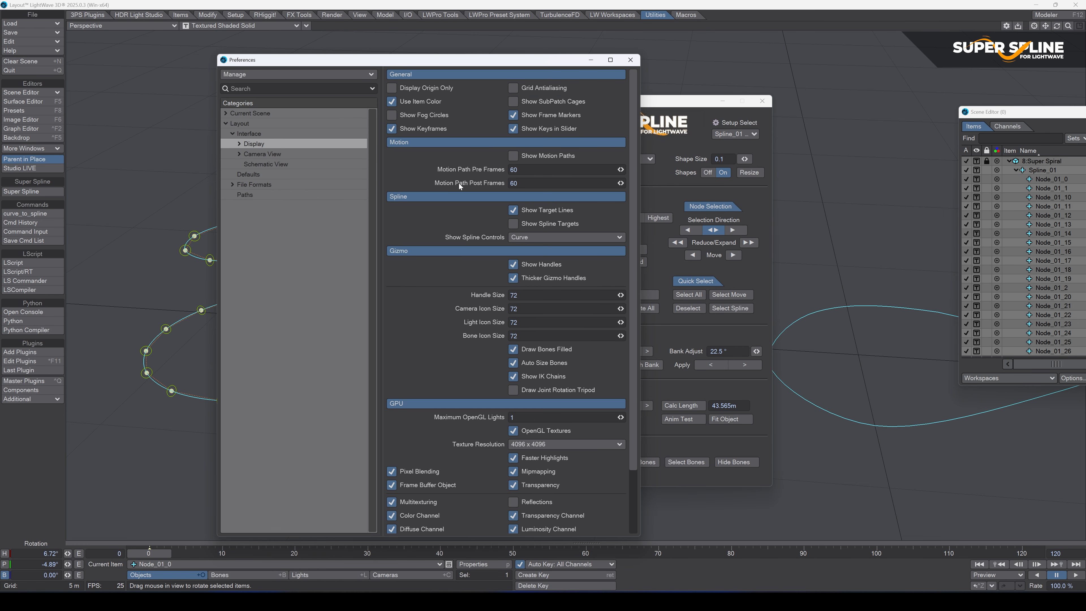
pyautogui.moveTo(500, 62); pyautogui.dragTo(350, 66)
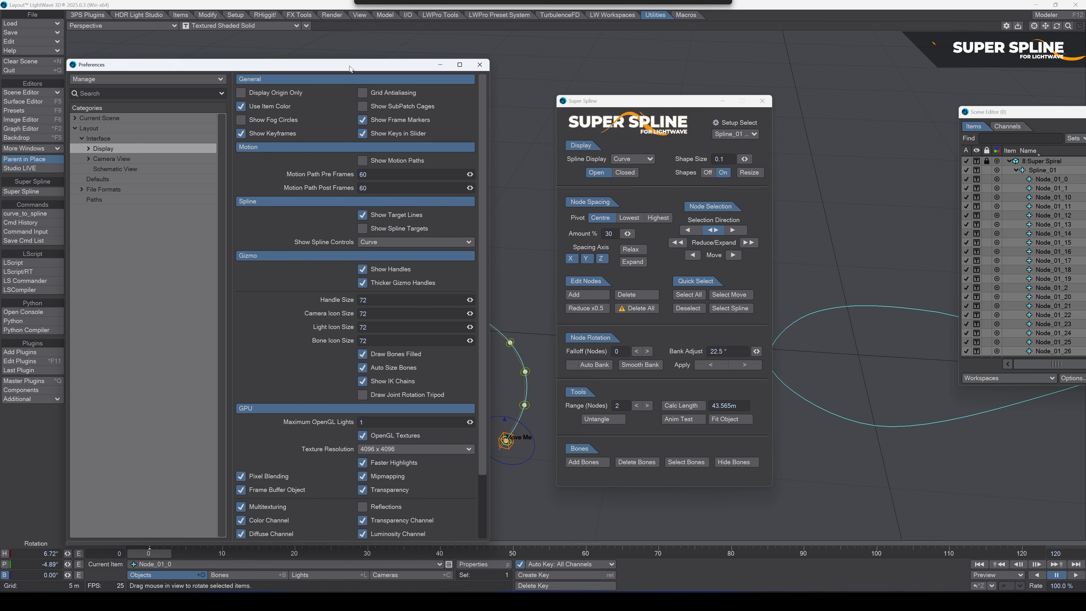
pyautogui.click(629, 159)
pyautogui.click(628, 163)
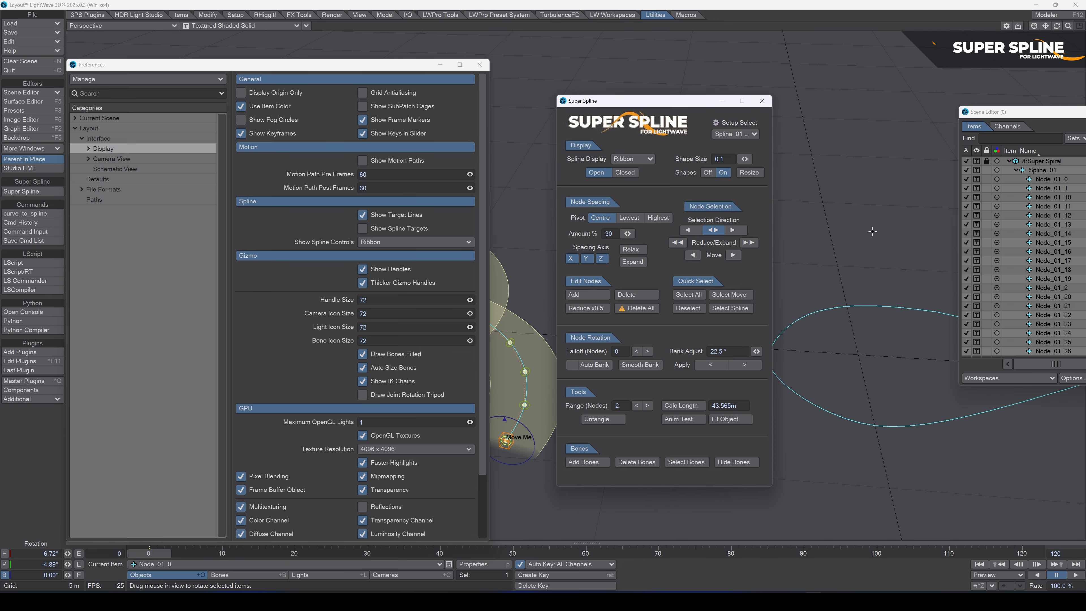
# Step: Cycle the spline display modes to compare them with the Show Spline Controls preference, finish on Ribbon, and close the preferences
pyautogui.click(633, 160)
pyautogui.click(635, 147)
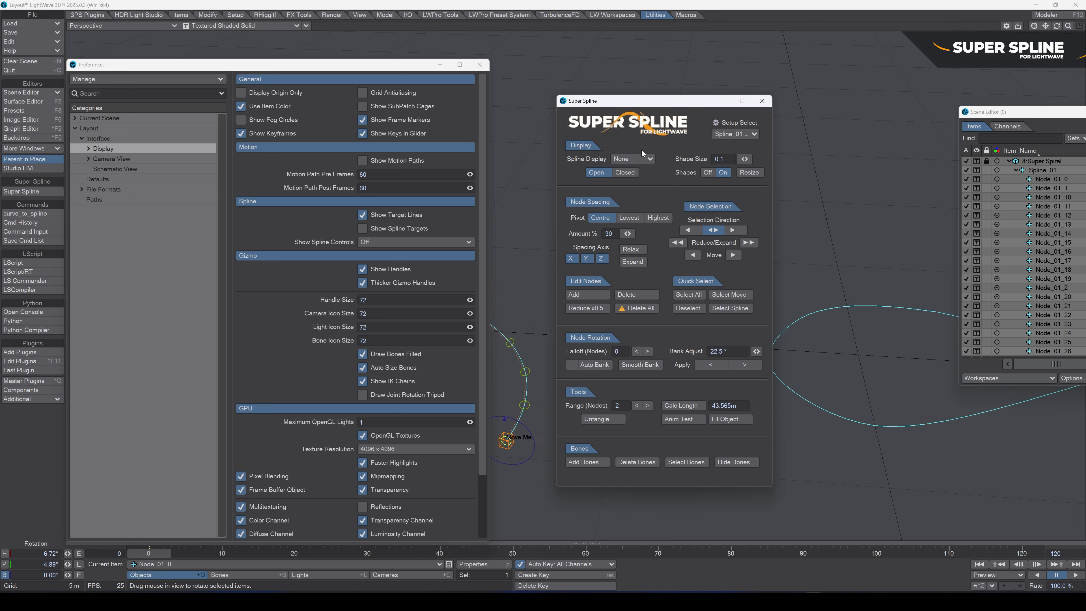
pyautogui.click(642, 161)
pyautogui.click(647, 172)
pyautogui.click(633, 159)
pyautogui.click(634, 161)
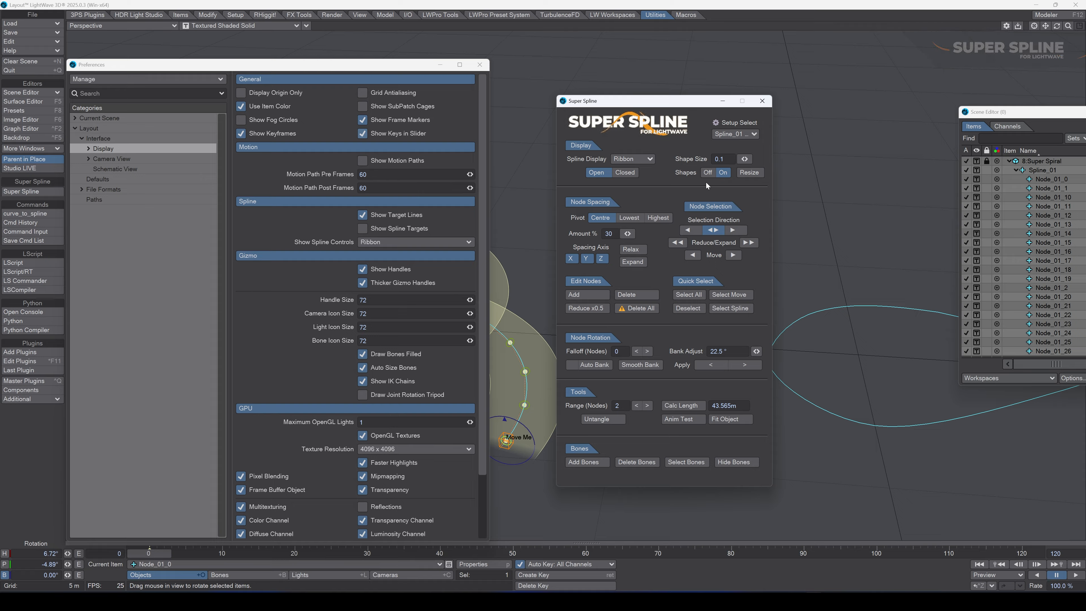
pyautogui.click(632, 164)
pyautogui.click(633, 156)
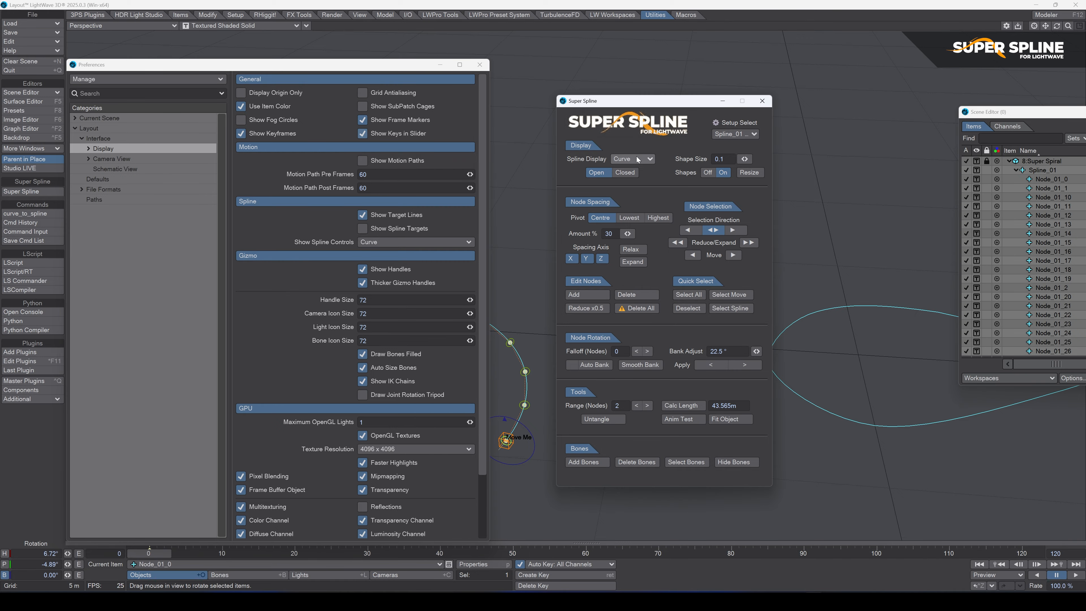
pyautogui.click(636, 159)
pyautogui.click(635, 163)
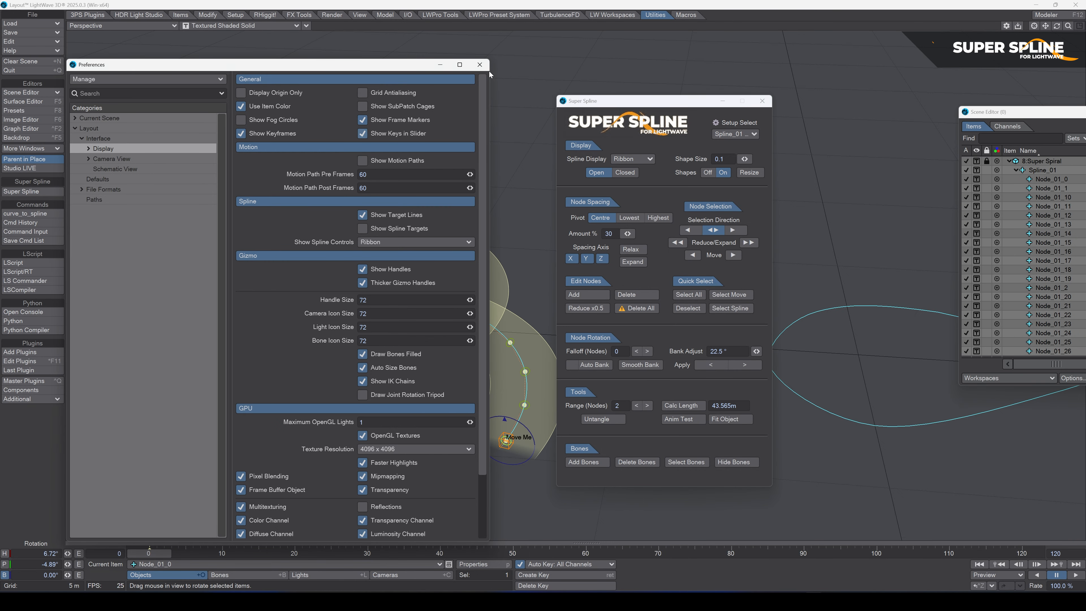
pyautogui.click(480, 64)
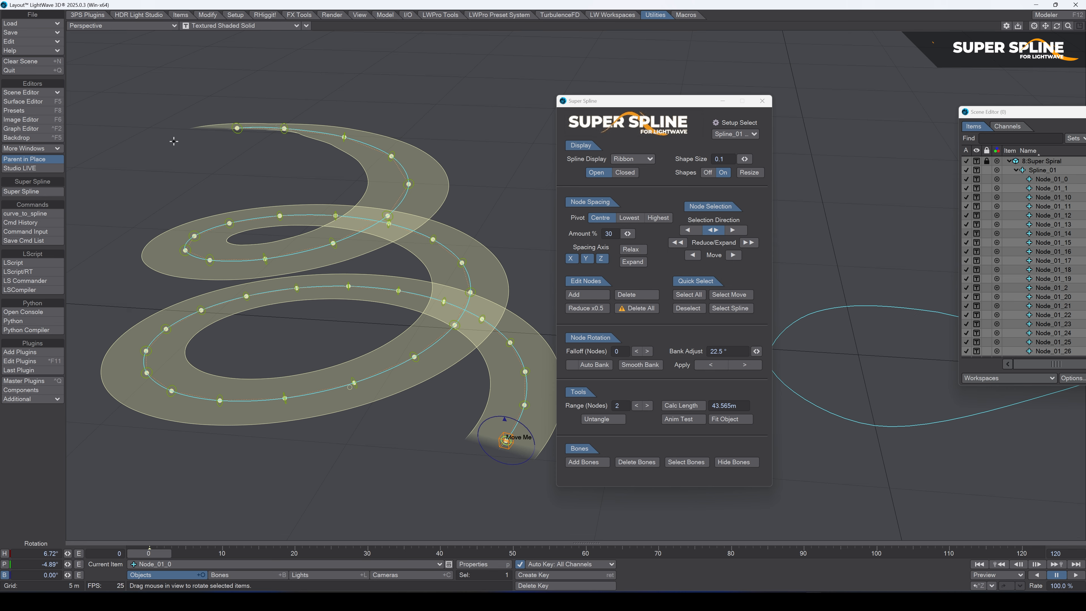
# Step: Toggle the spiral's spline repeatedly between Closed and Open, finishing on Closed
pyautogui.click(625, 173)
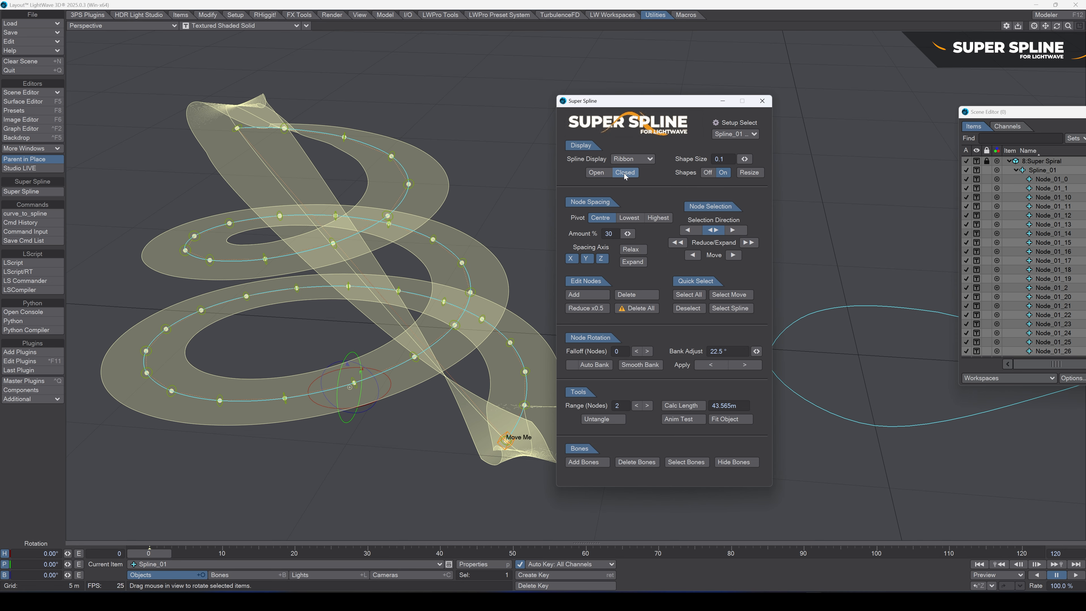
pyautogui.click(595, 174)
pyautogui.click(630, 174)
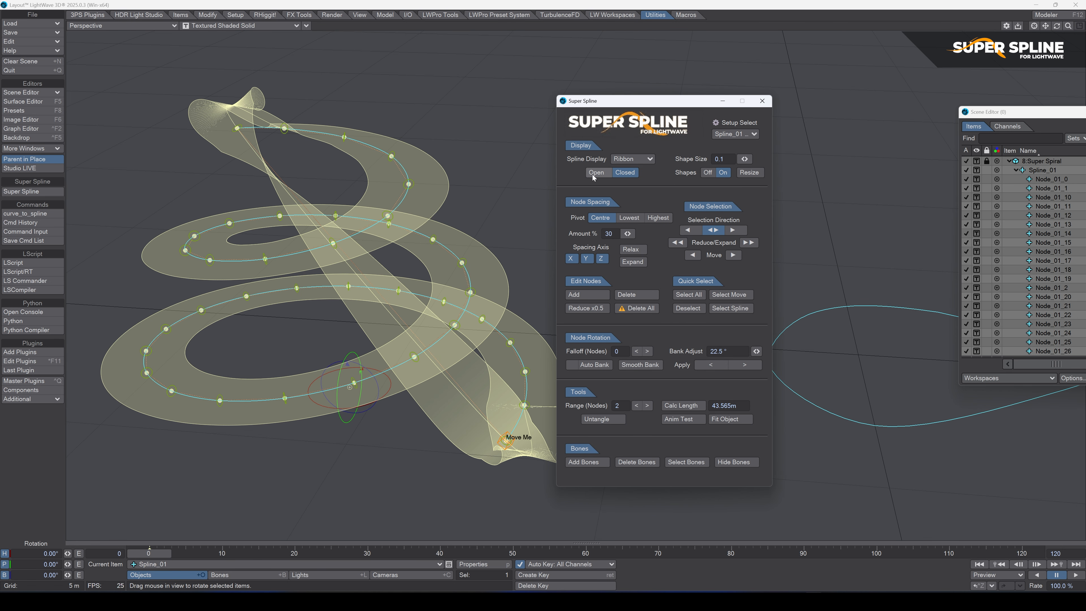
pyautogui.click(595, 175)
pyautogui.click(630, 174)
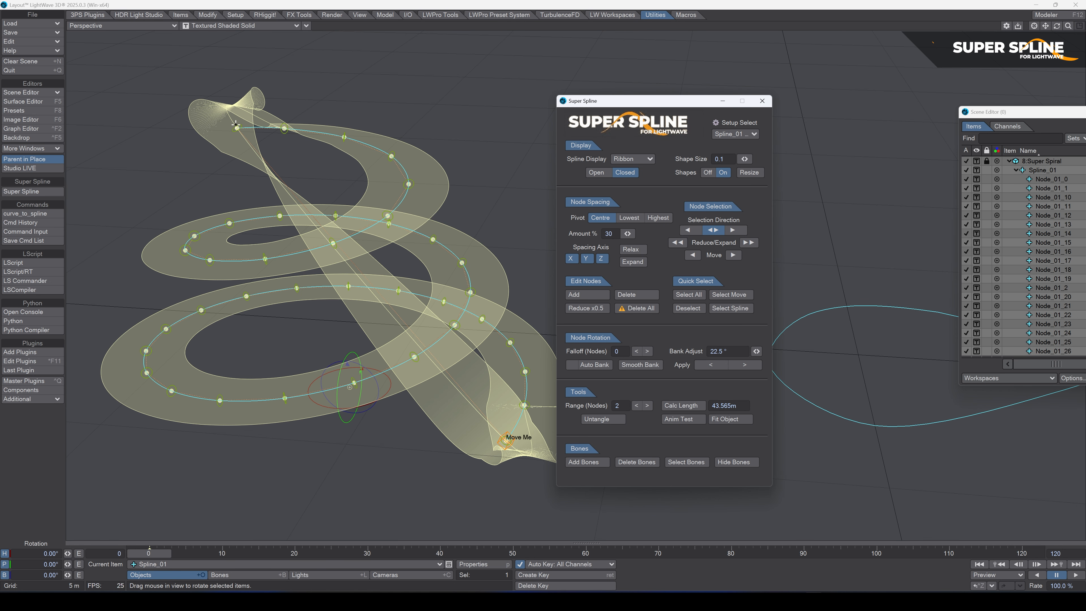
pyautogui.click(596, 173)
pyautogui.click(628, 173)
# Step: Select the node at the spiral's upper end and show its motion options beside the spiral
pyautogui.click(231, 130)
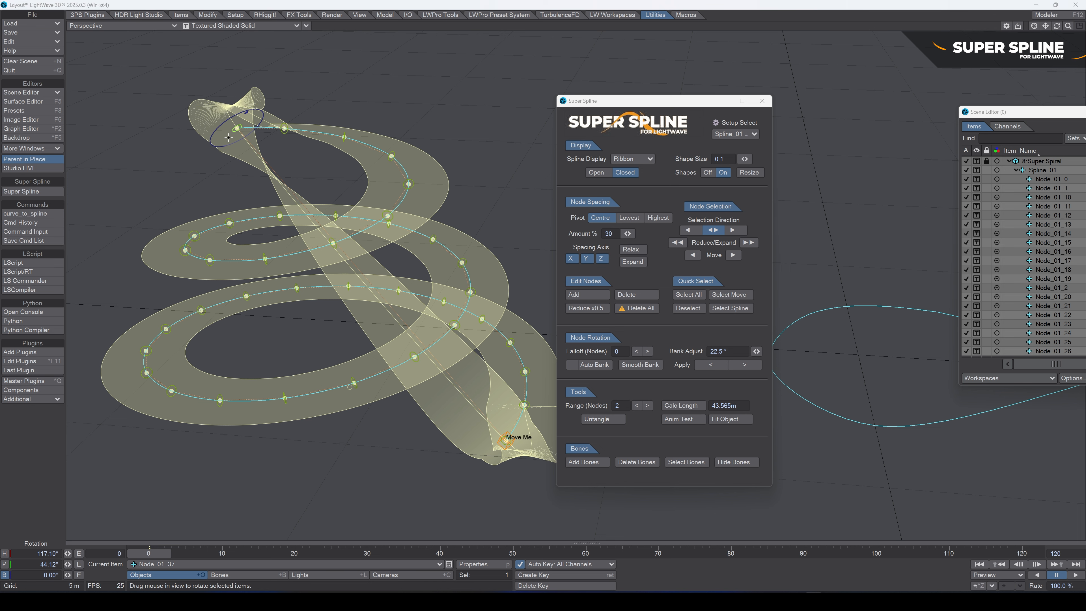
pyautogui.press('m')
pyautogui.moveTo(254, 122); pyautogui.dragTo(424, 66)
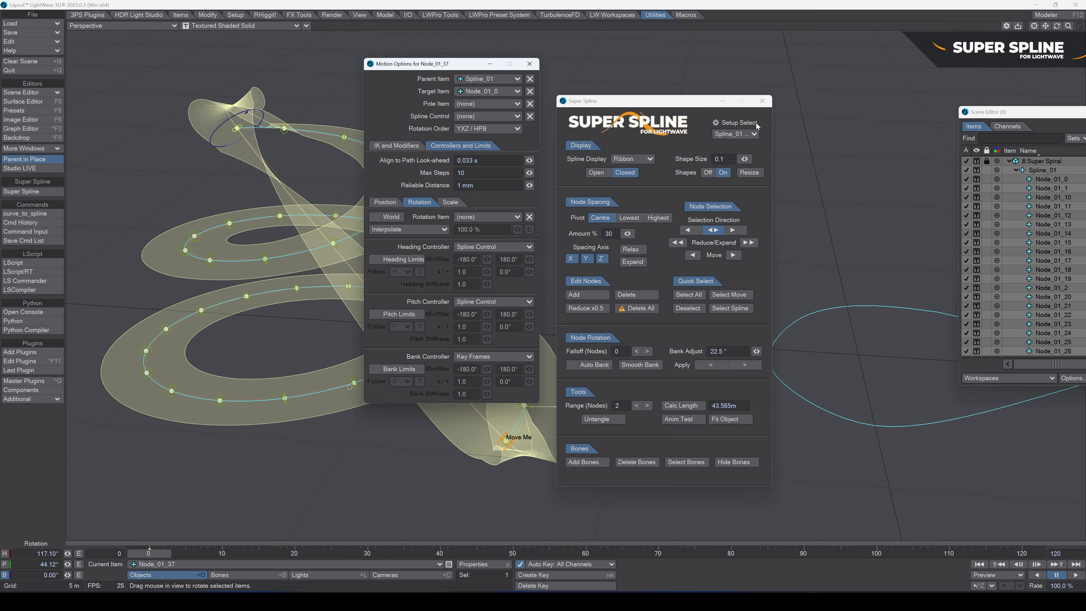
# Step: Compare the end node's target item in Open and Closed modes, leave the spline Open, and close the motion options
pyautogui.click(598, 173)
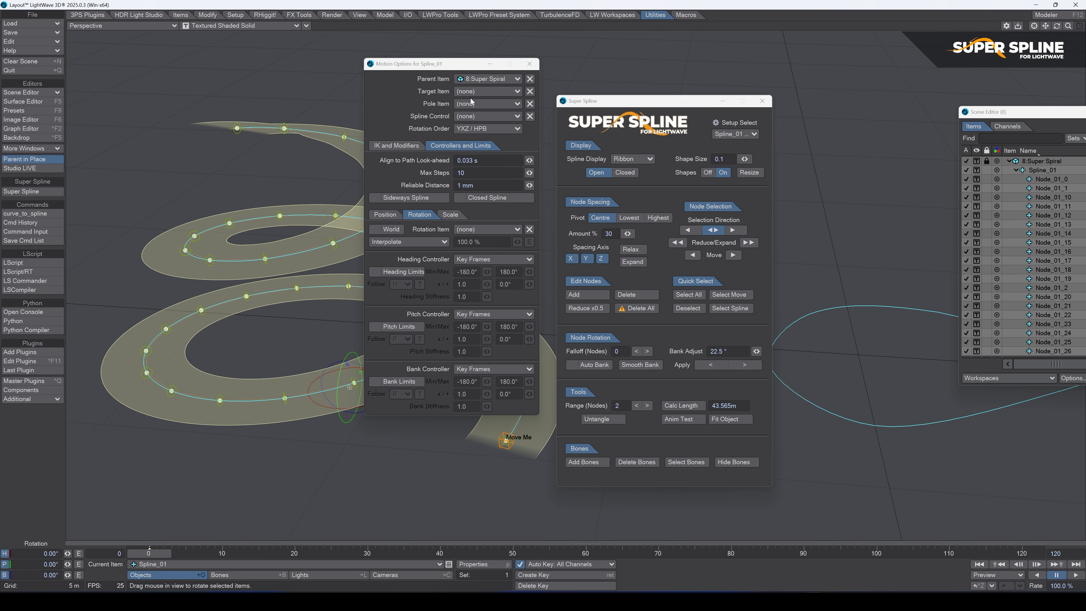
pyautogui.click(233, 123)
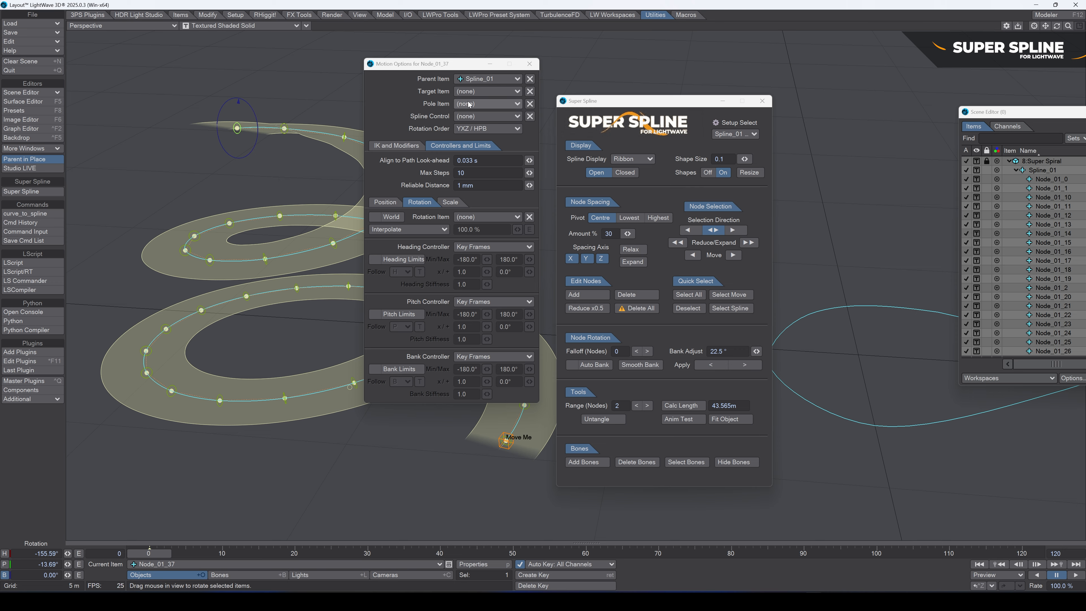
pyautogui.click(632, 176)
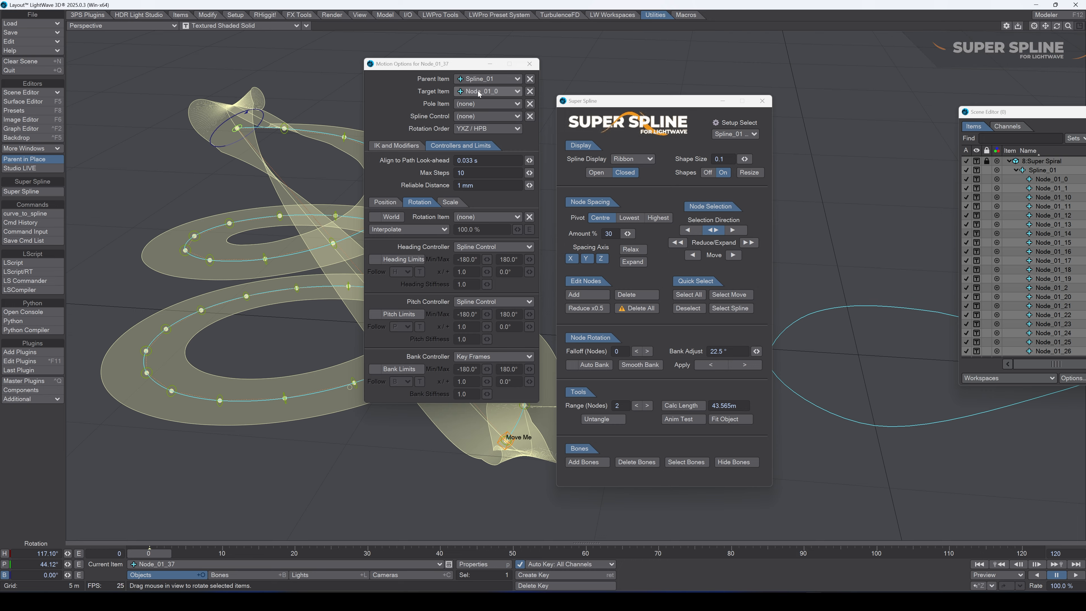
pyautogui.click(596, 173)
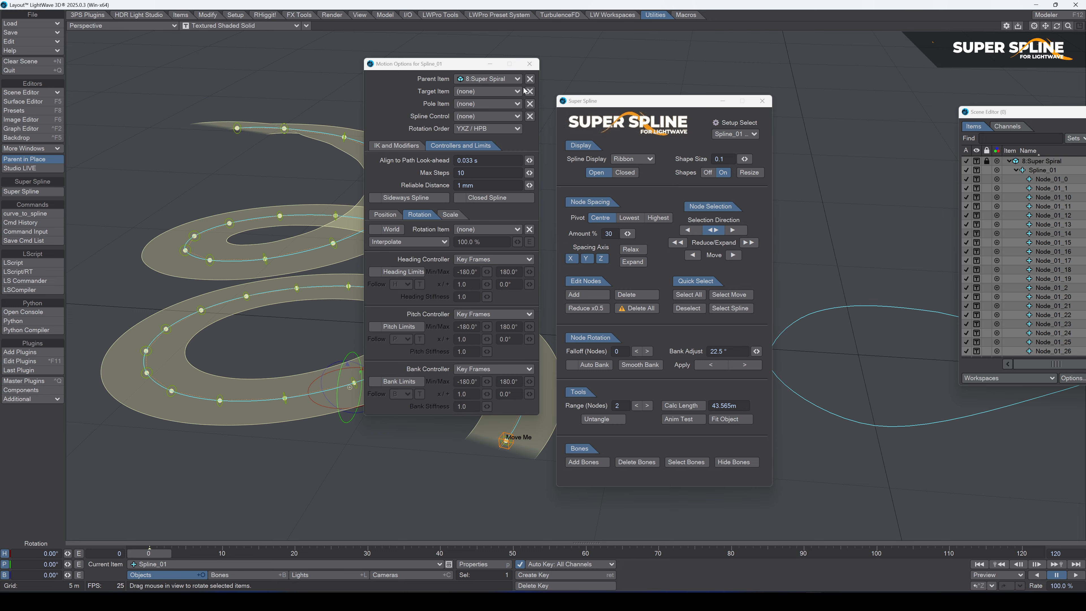
pyautogui.click(530, 64)
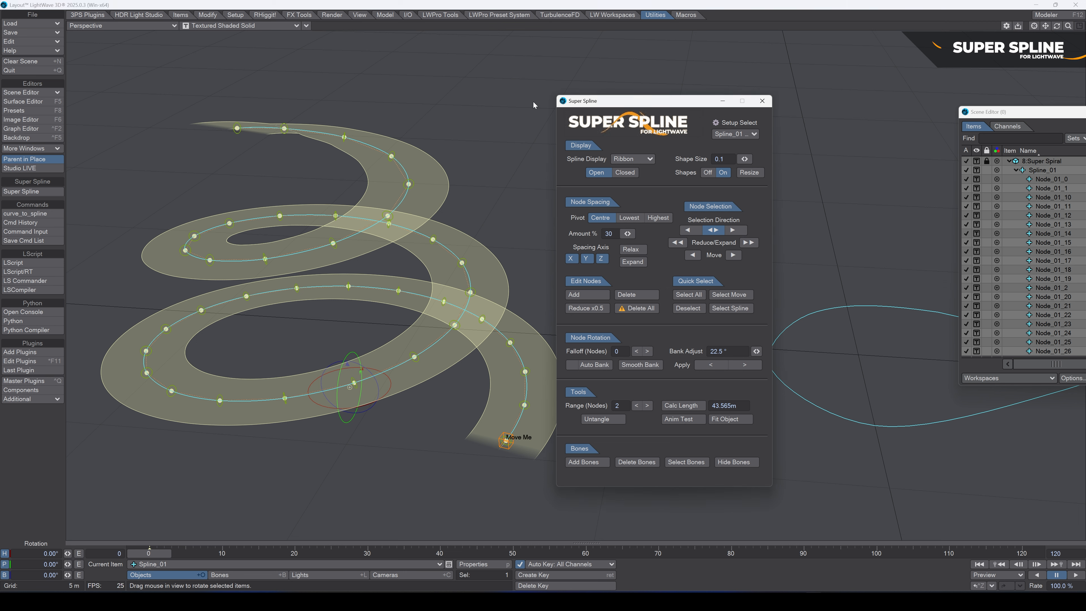
# Step: Select a node on the spiral's upper coil and toggle the node shapes off and back on
pyautogui.moveTo(639, 102); pyautogui.dragTo(592, 111)
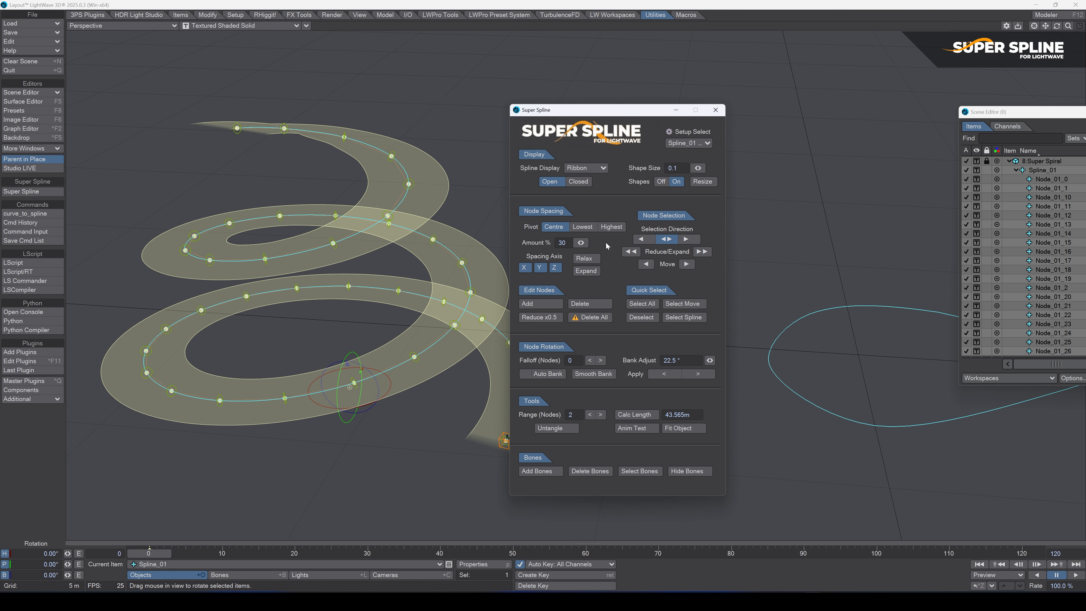
pyautogui.click(400, 155)
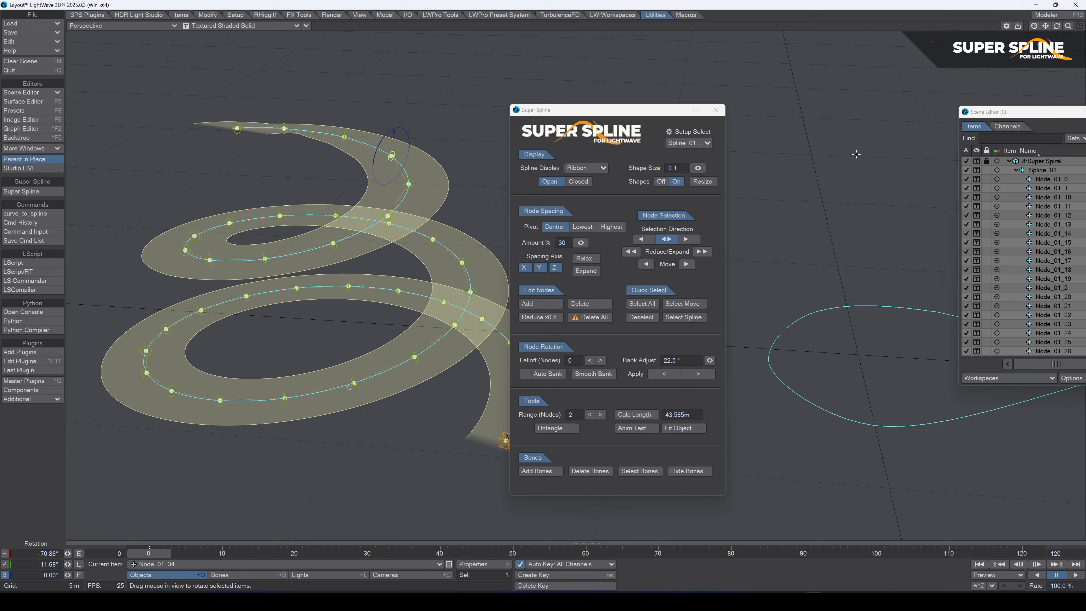
pyautogui.click(664, 182)
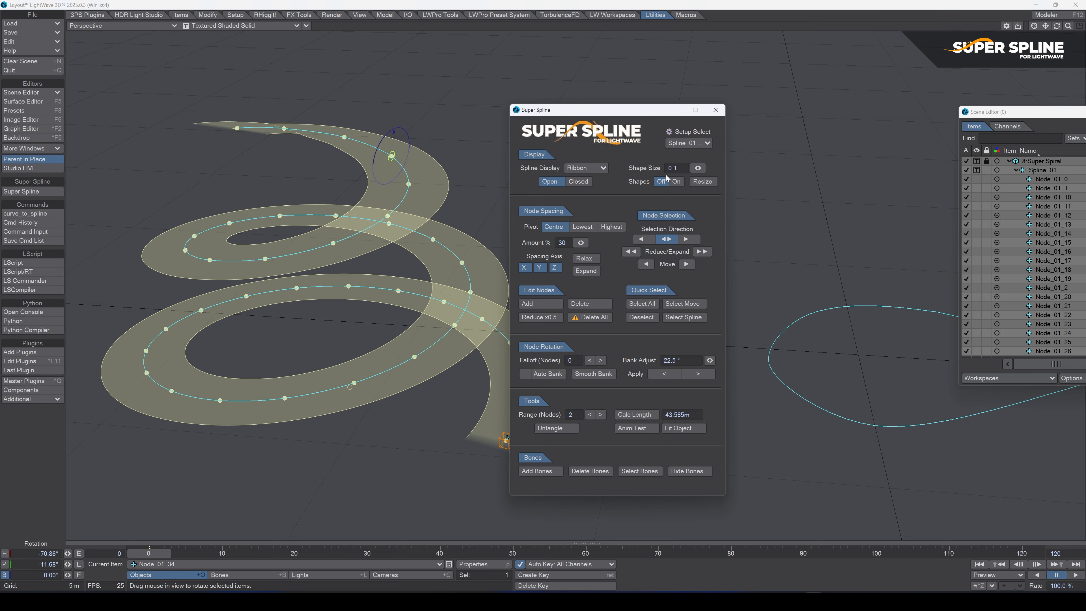
pyautogui.click(678, 182)
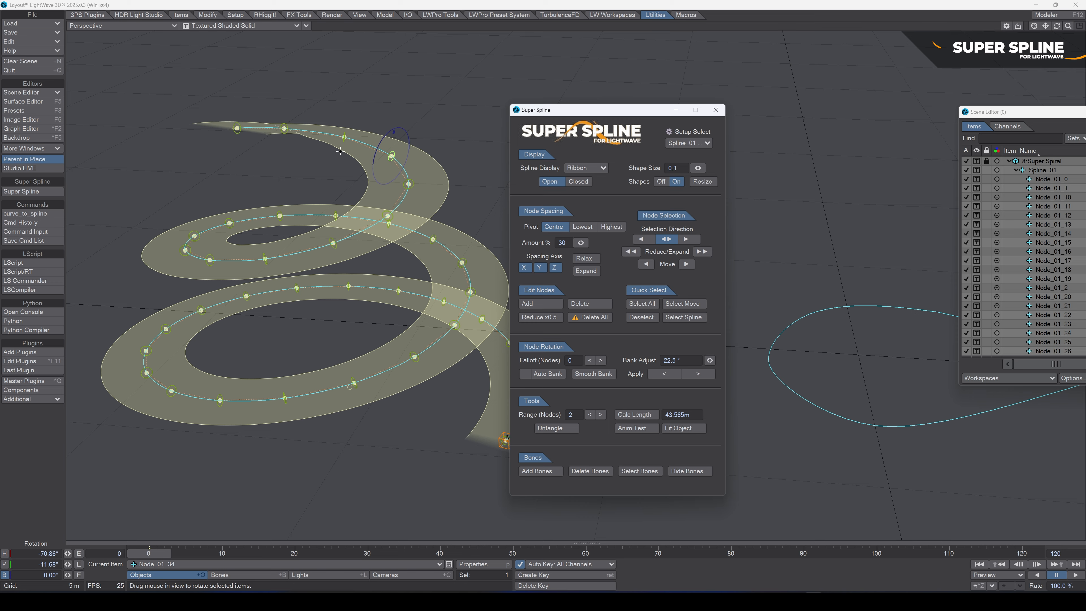
# Step: Resize the node shapes to 0.2 and open the selected node's object properties
pyautogui.click(674, 166)
pyautogui.write('0.')
pyautogui.click(702, 182)
pyautogui.press('p')
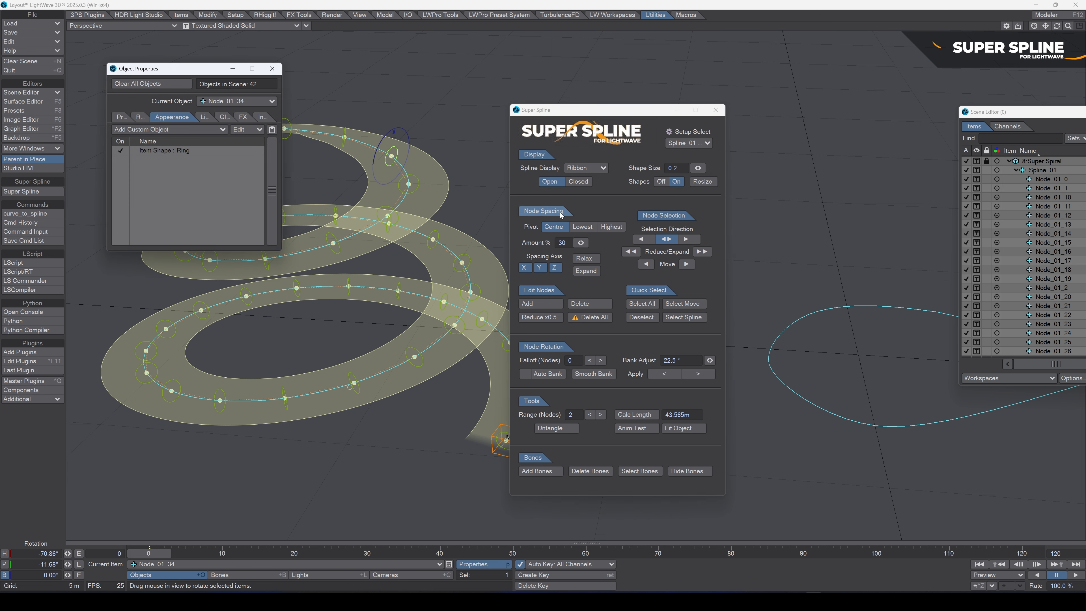
# Step: Resize the spiral's node shapes to 0.3, checking the selected node's Ring shape settings before and after, and close the object properties
pyautogui.click(156, 150)
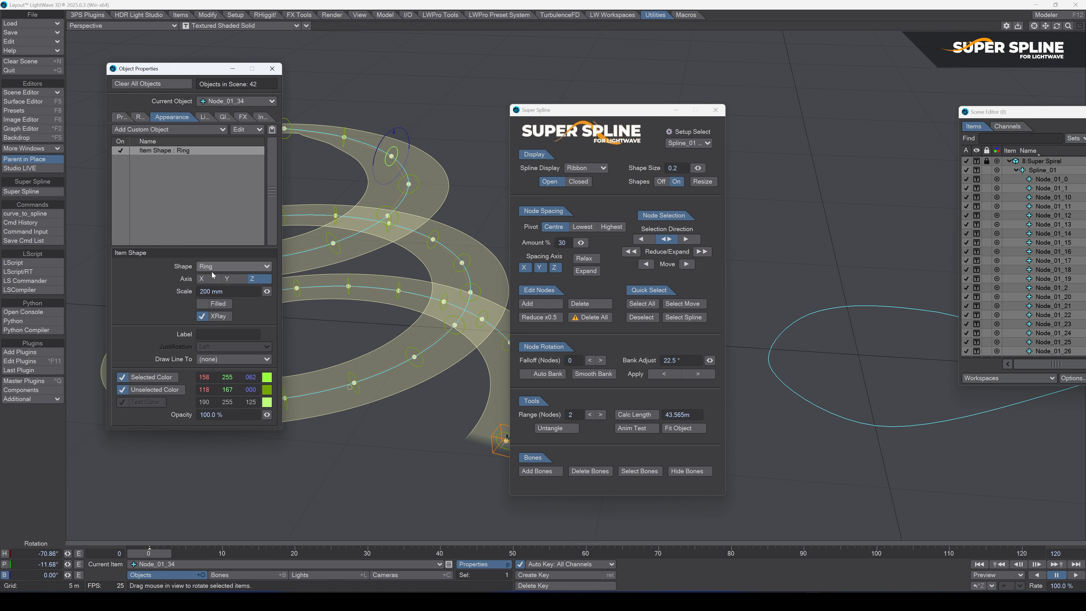
pyautogui.click(688, 167)
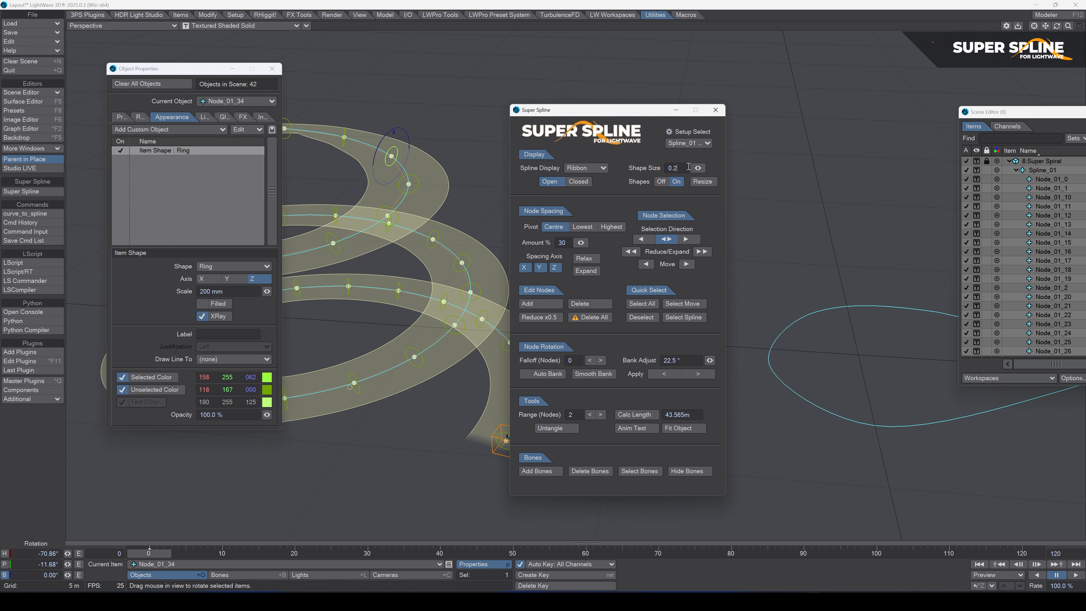
pyautogui.write('.3')
pyautogui.click(705, 183)
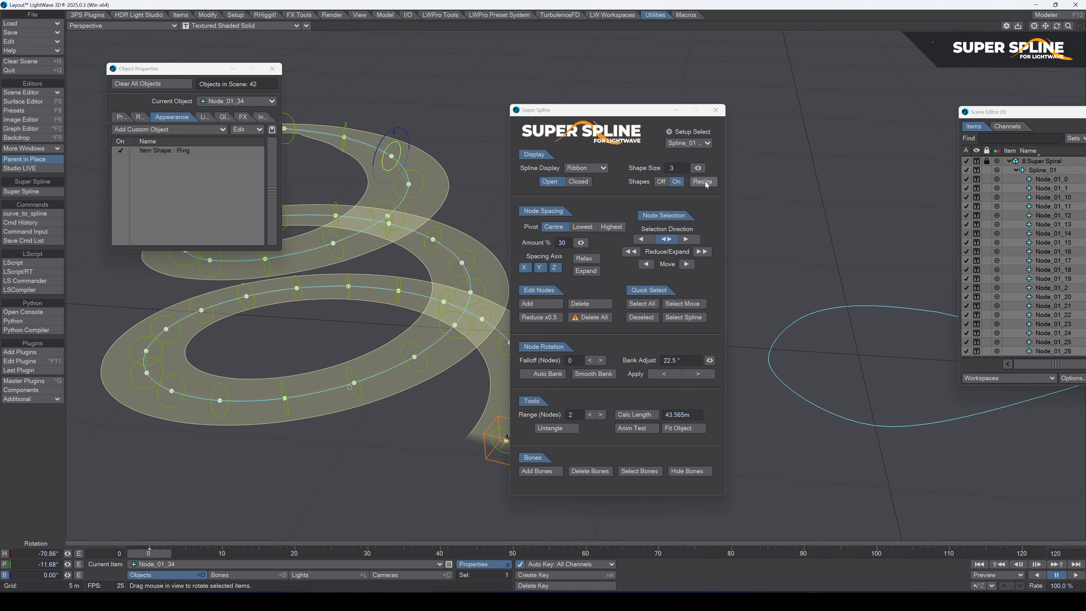
pyautogui.click(234, 145)
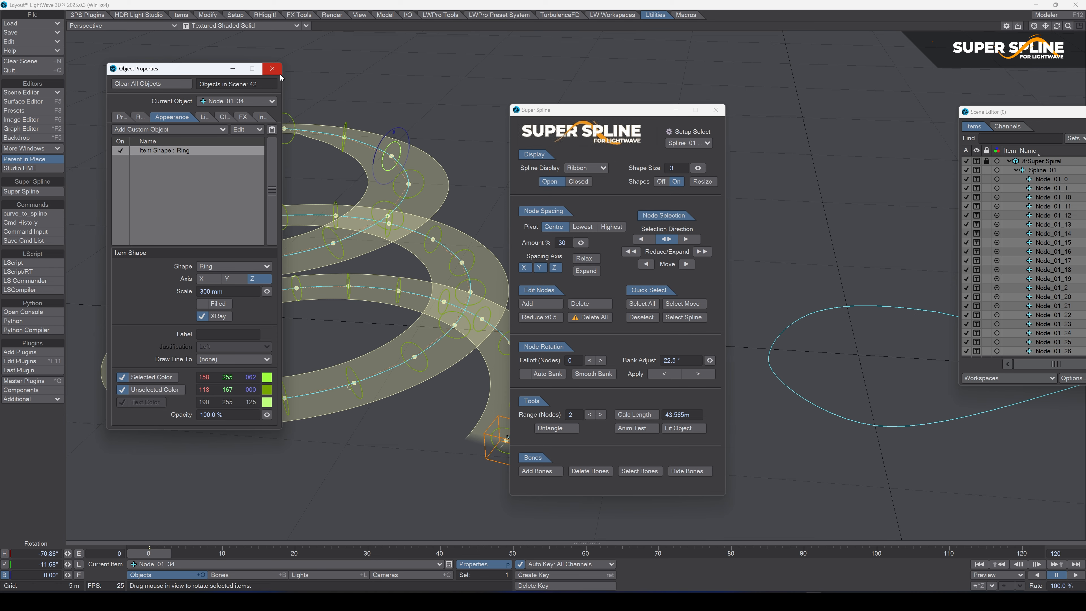
pyautogui.click(272, 69)
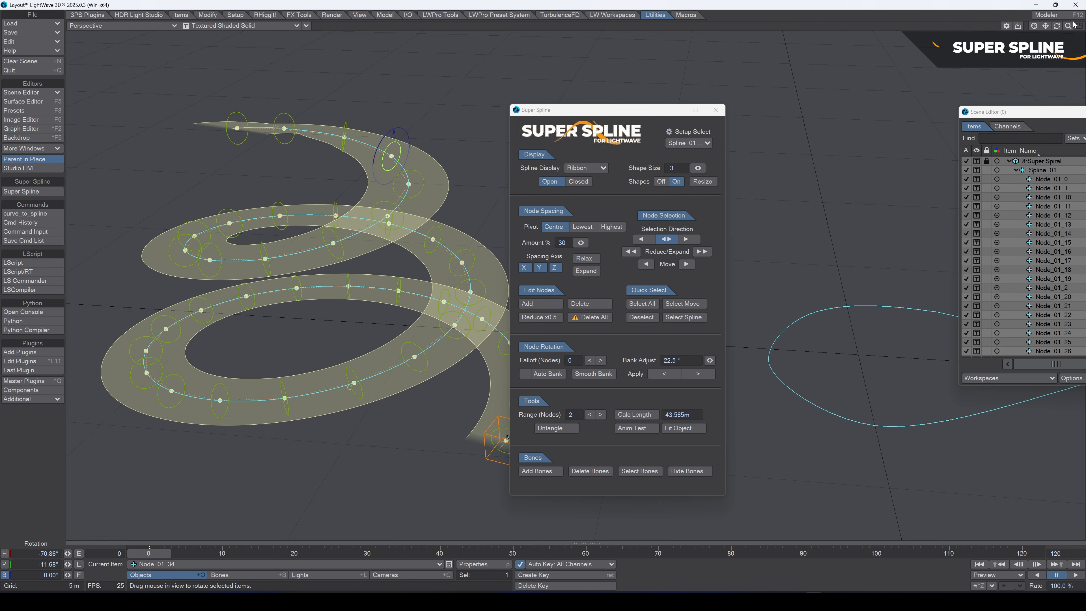
# Step: Move the Super Spline window nearer the spiral and check which spline setups are available
pyautogui.moveTo(1068, 25)
pyautogui.mouseDown()
pyautogui.moveTo(992, 27)
pyautogui.moveTo(1053, 26)
pyautogui.mouseUp()
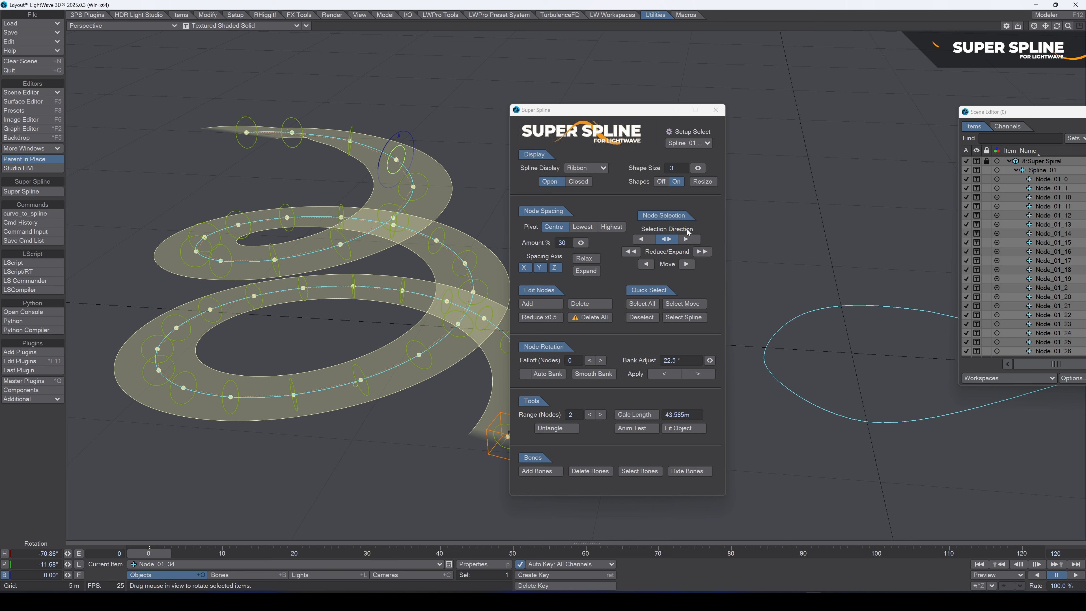
pyautogui.moveTo(624, 110); pyautogui.dragTo(531, 100)
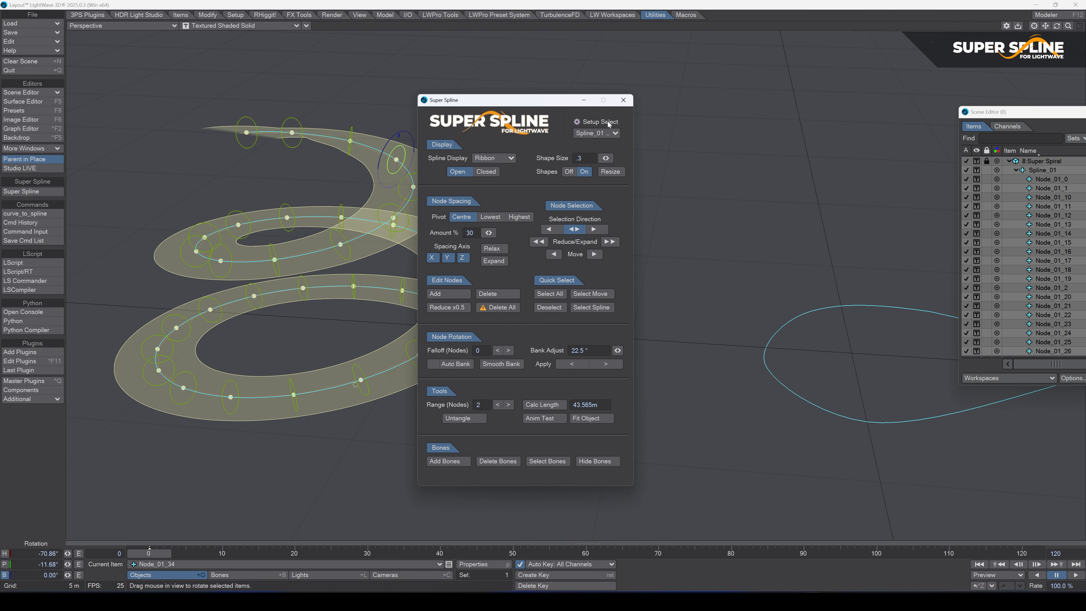
pyautogui.click(604, 134)
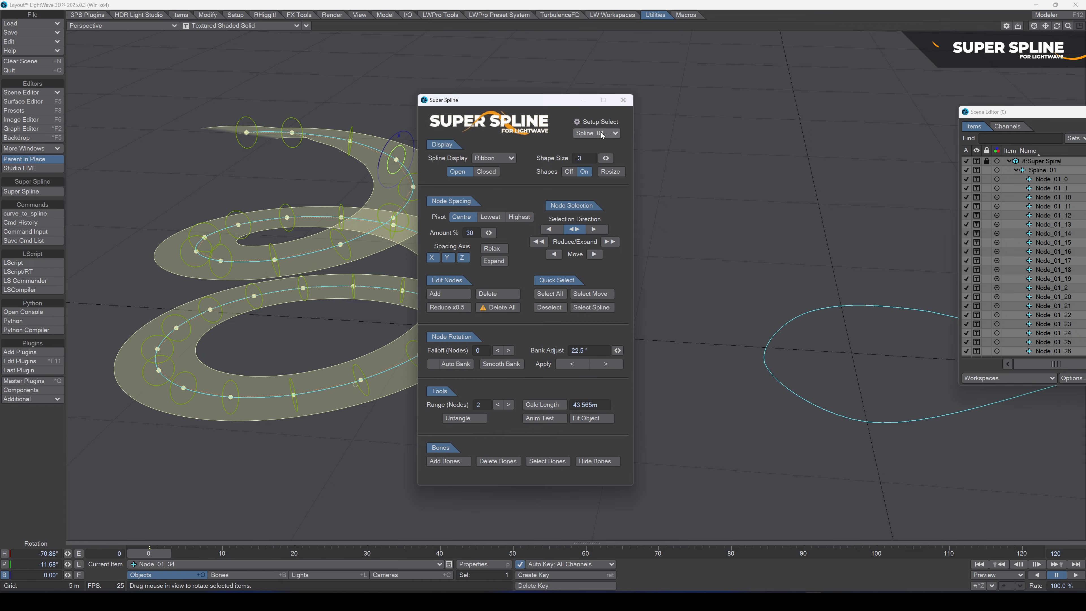
pyautogui.click(592, 131)
pyautogui.click(600, 133)
# Step: Build a Closed Super Spline setup on the figure-eight object 8:Super8
pyautogui.click(804, 305)
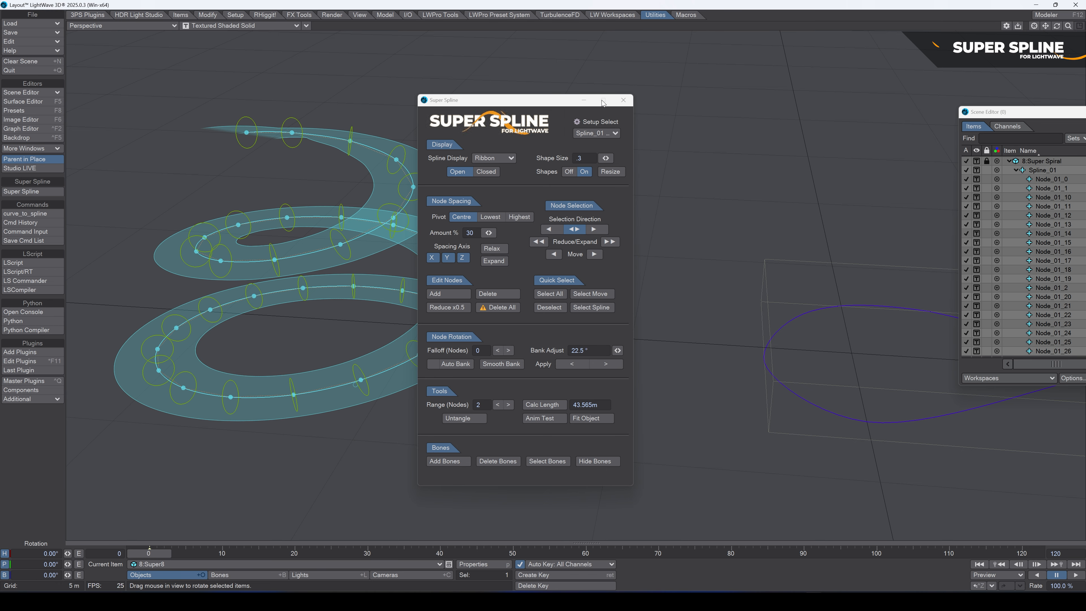
pyautogui.moveTo(1045, 26); pyautogui.dragTo(902, 26)
pyautogui.moveTo(1069, 27); pyautogui.dragTo(1024, 27)
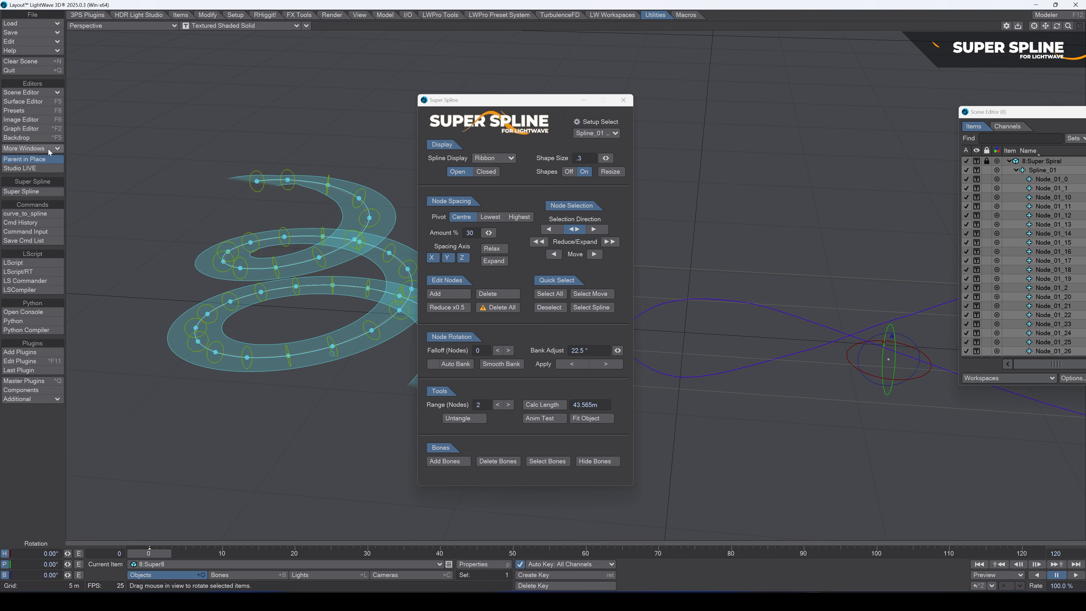
pyautogui.click(11, 193)
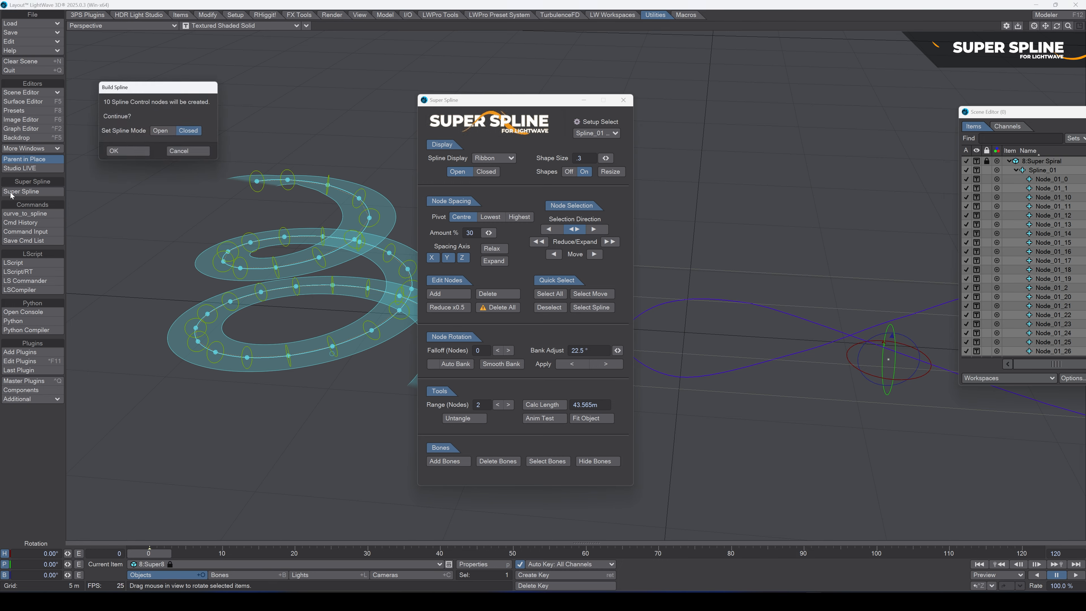
pyautogui.click(127, 152)
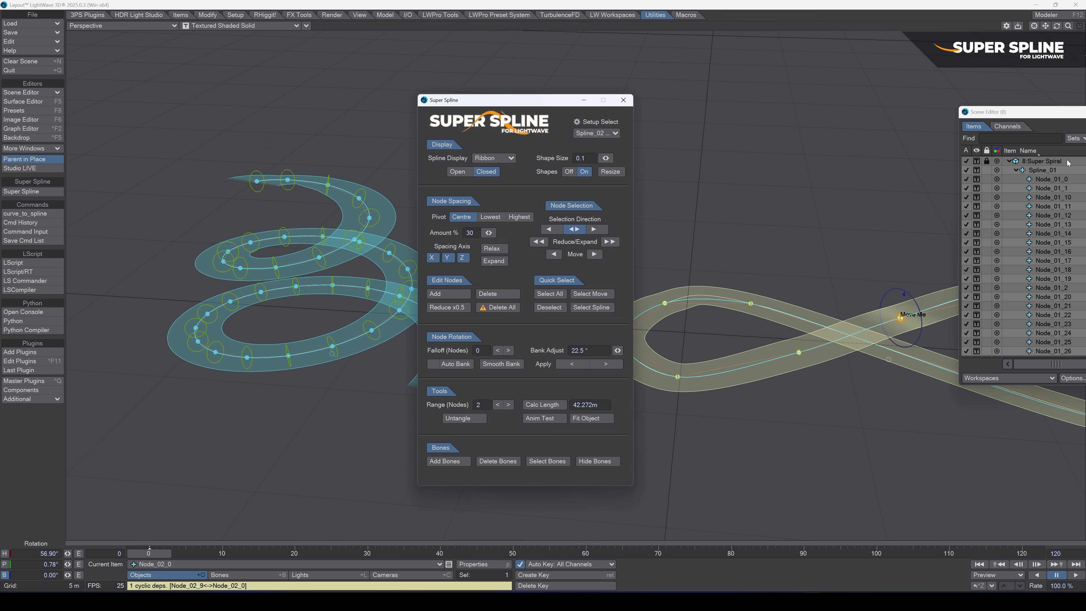
# Step: Review the available spline setups and keep Spline_02 (8:Super8) as the current one
pyautogui.click(597, 134)
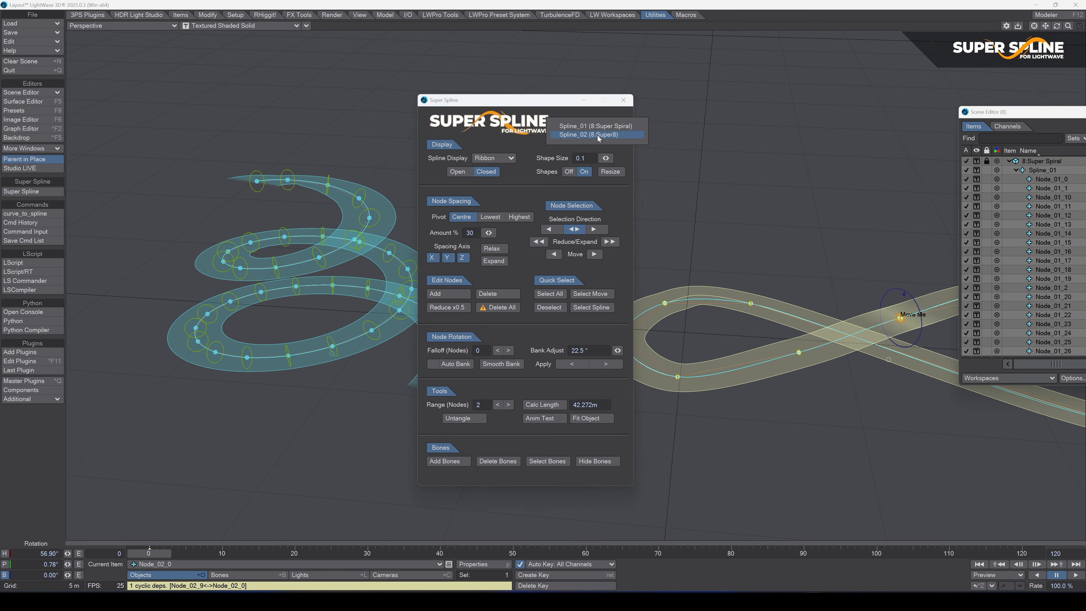
pyautogui.click(624, 127)
pyautogui.click(623, 128)
pyautogui.click(613, 136)
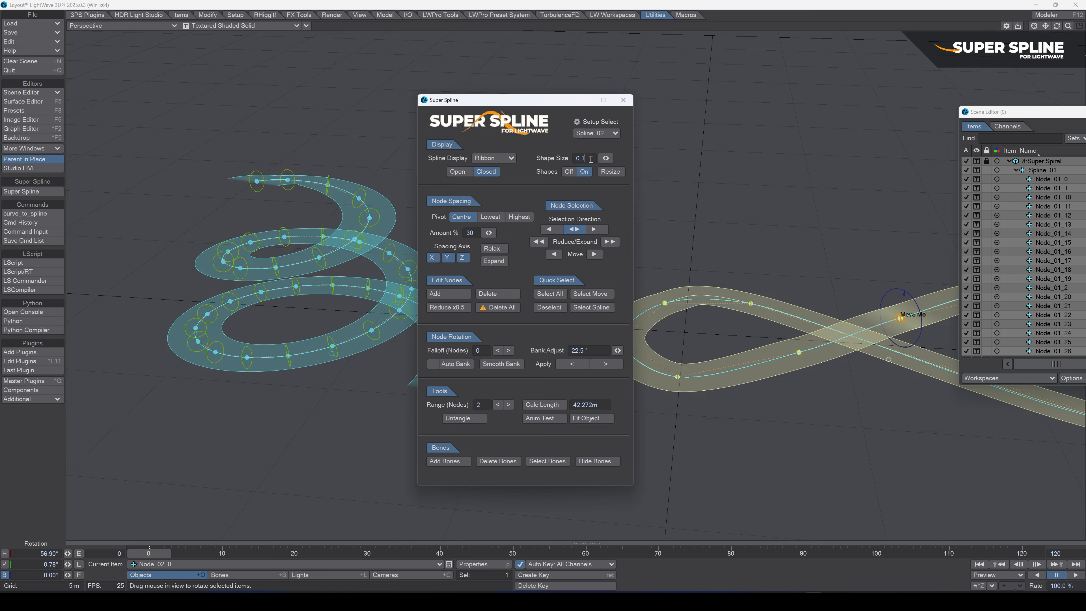
# Step: Resize the figure-eight spline's node shapes first to 0.5 and finally to 1
pyautogui.click(580, 158)
pyautogui.write('.5')
pyautogui.click(607, 175)
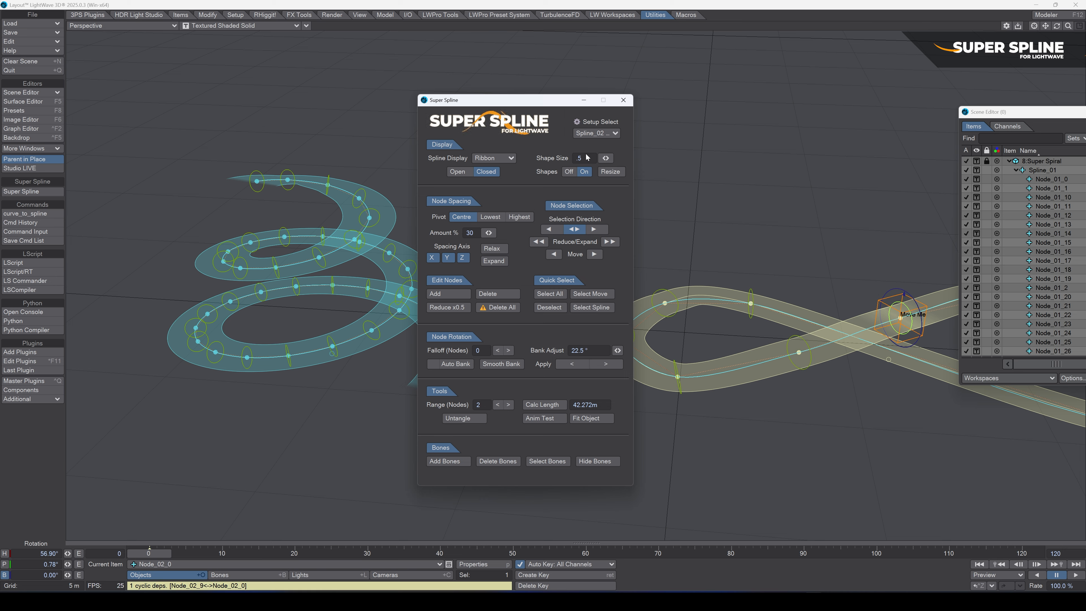
pyautogui.write('1')
pyautogui.click(615, 173)
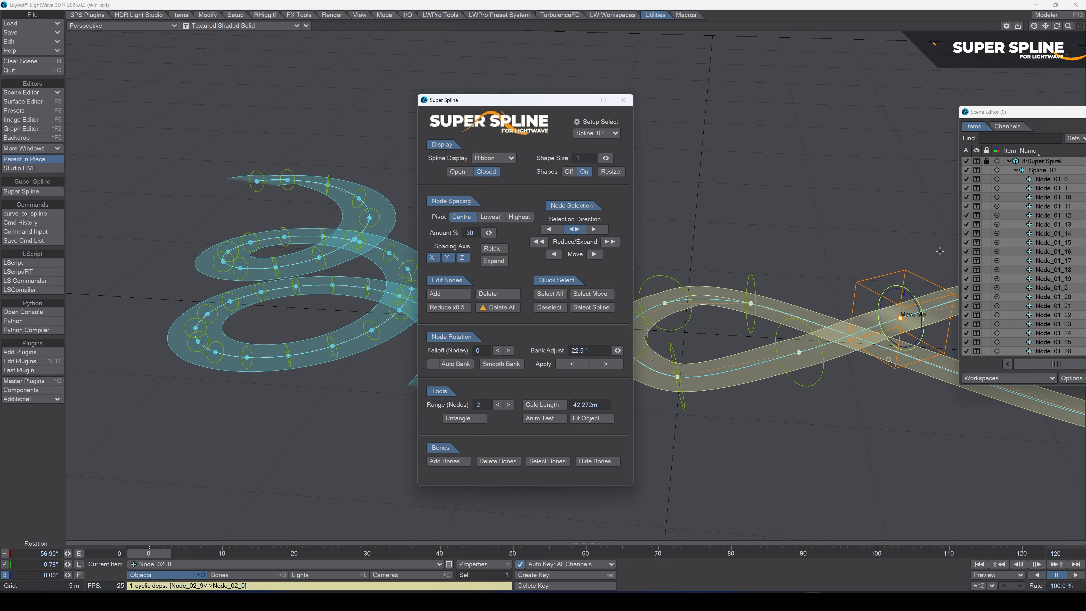
# Step: Switch to the Spline_01 (8:Super Spiral) setup and toggle its node shapes off and back on
pyautogui.moveTo(1069, 27)
pyautogui.mouseDown()
pyautogui.moveTo(1052, 26)
pyautogui.moveTo(1078, 26)
pyautogui.mouseUp()
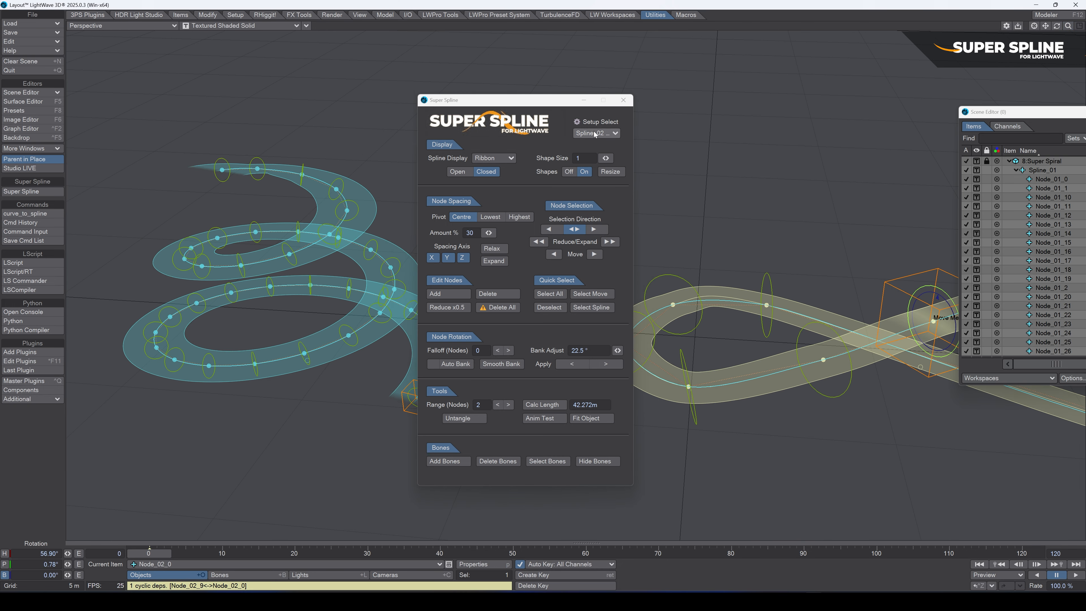
pyautogui.click(615, 133)
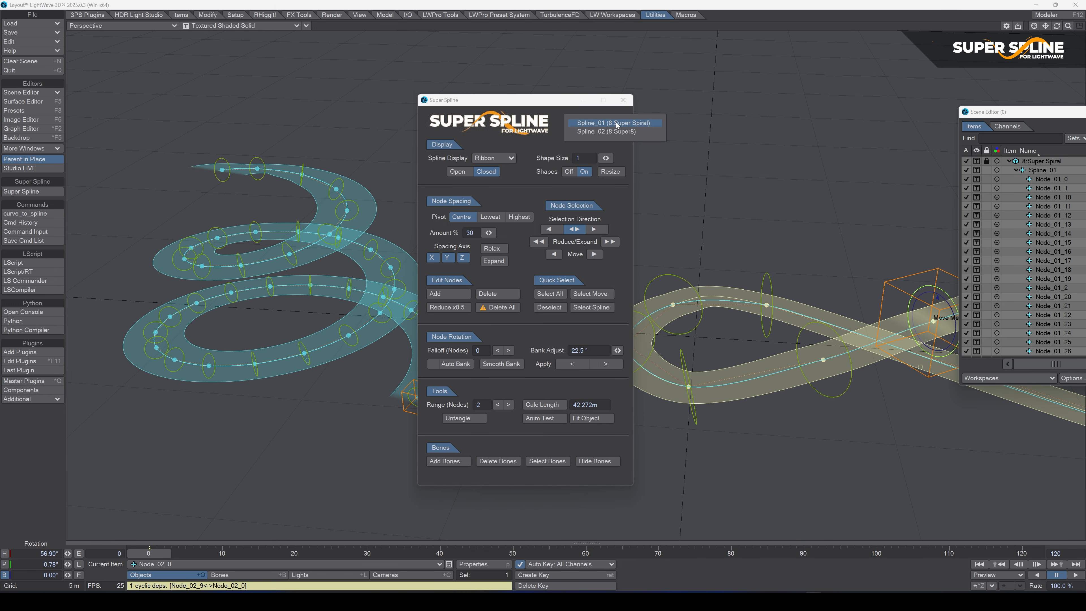
pyautogui.click(605, 124)
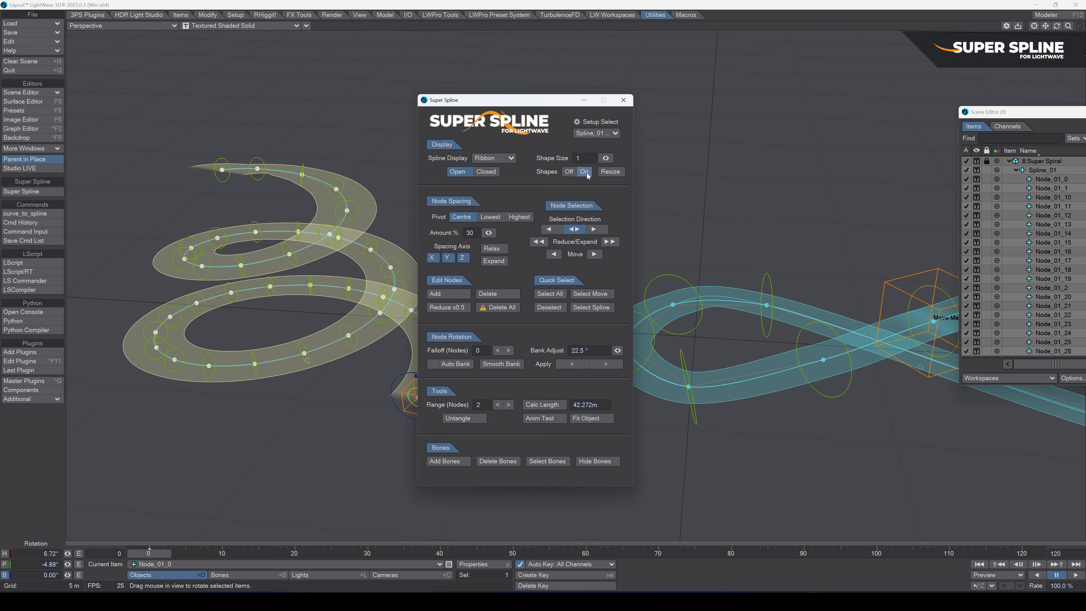
pyautogui.click(592, 157)
pyautogui.click(582, 172)
pyautogui.click(571, 173)
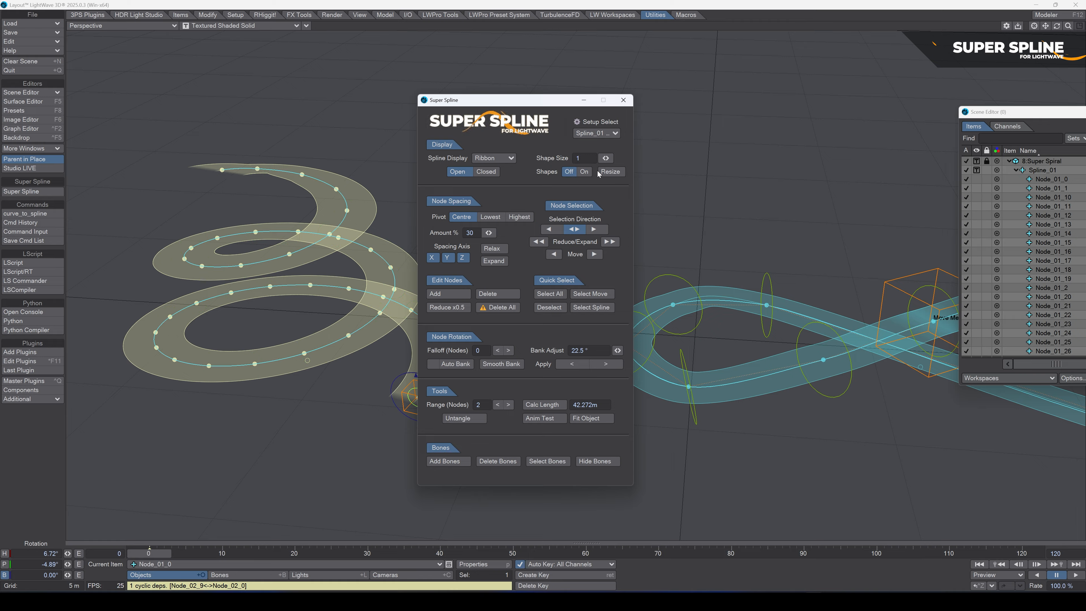
pyautogui.click(588, 173)
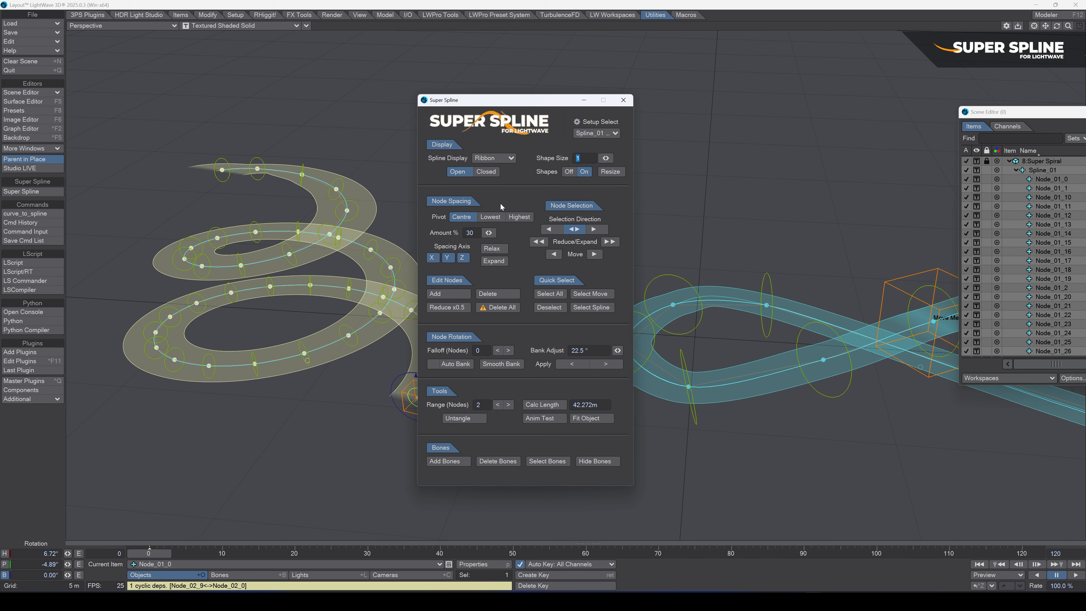
# Step: Resize the spiral spline's node shapes to 0.4
pyautogui.write('.3')
pyautogui.press('BackSpace')
pyautogui.write('4')
pyautogui.click(612, 172)
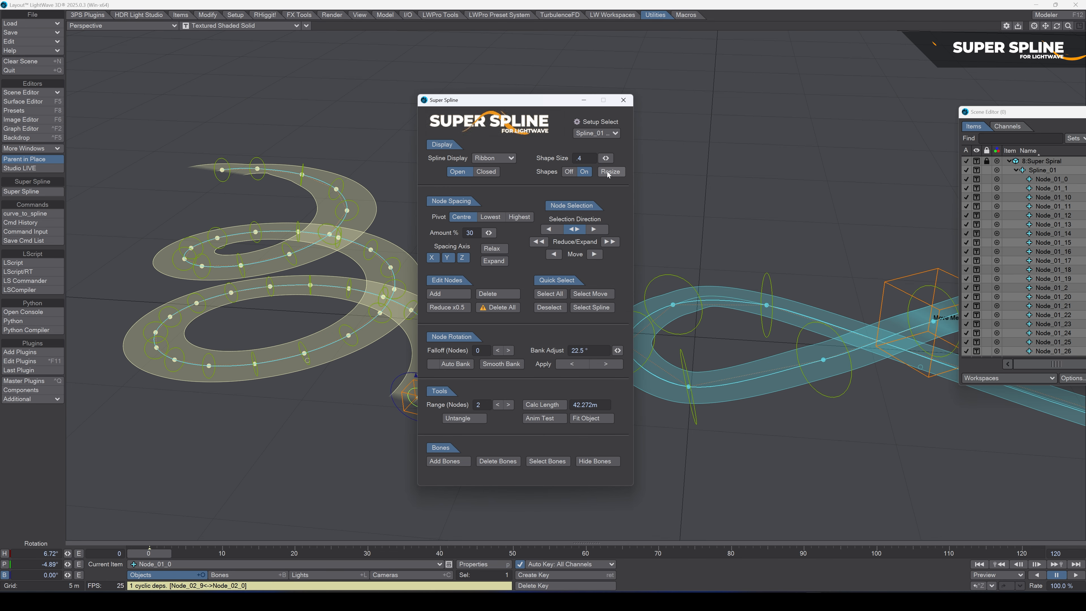